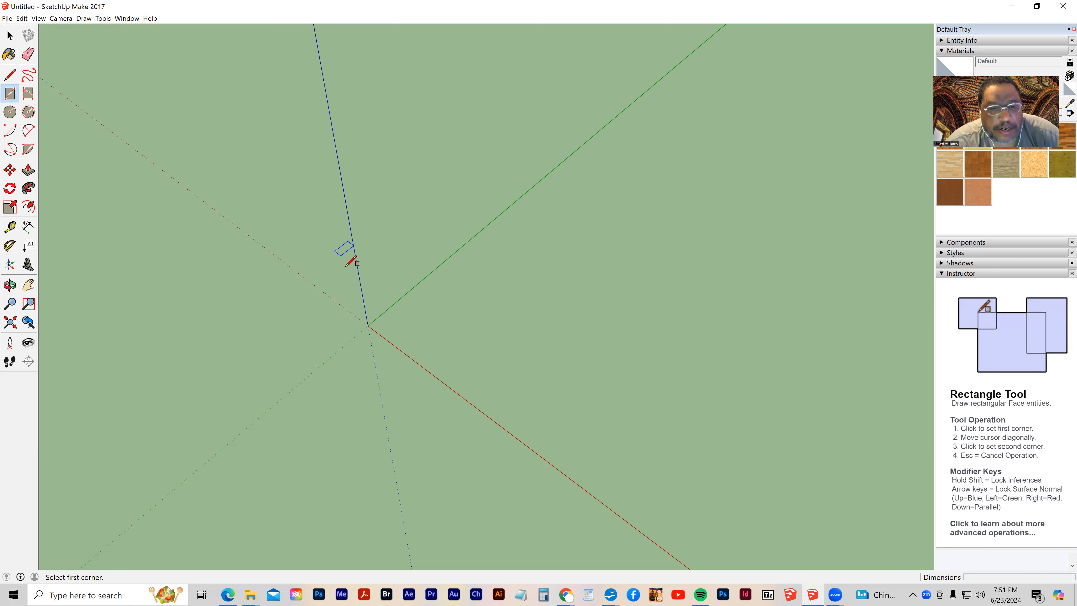
- Draw a ground rectangle starting at the origin and extrude it upward about 6' 6" into a box
{"action": "left_click", "coordinate": [368, 325]}
{"action": "left_click", "coordinate": [512, 281]}
{"action": "middle_click_drag", "start_coordinate": [457, 331], "coordinate": [454, 248]}
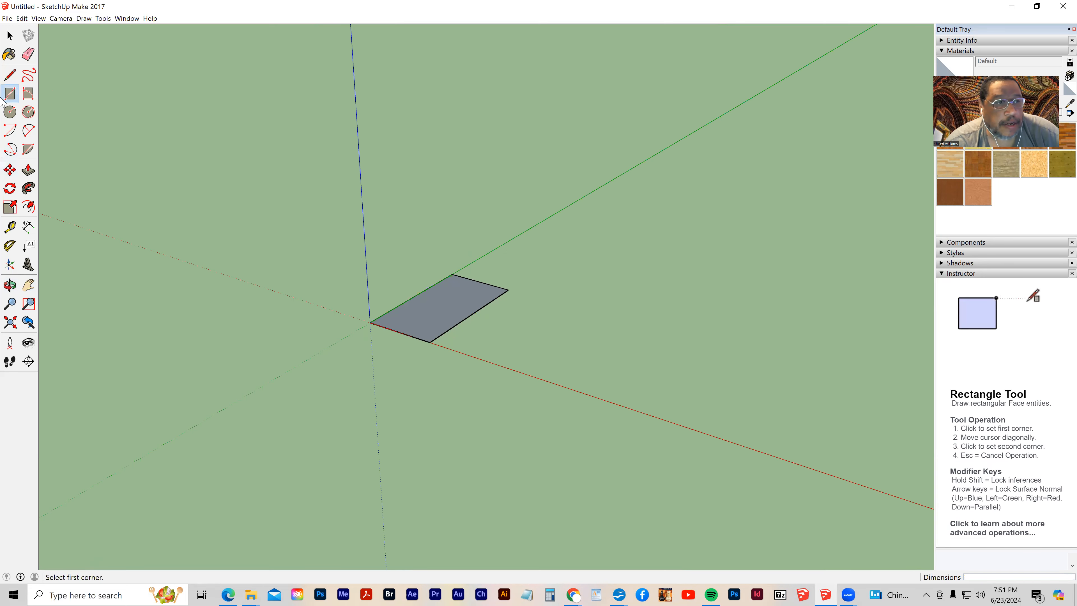
{"action": "left_click", "coordinate": [10, 36]}
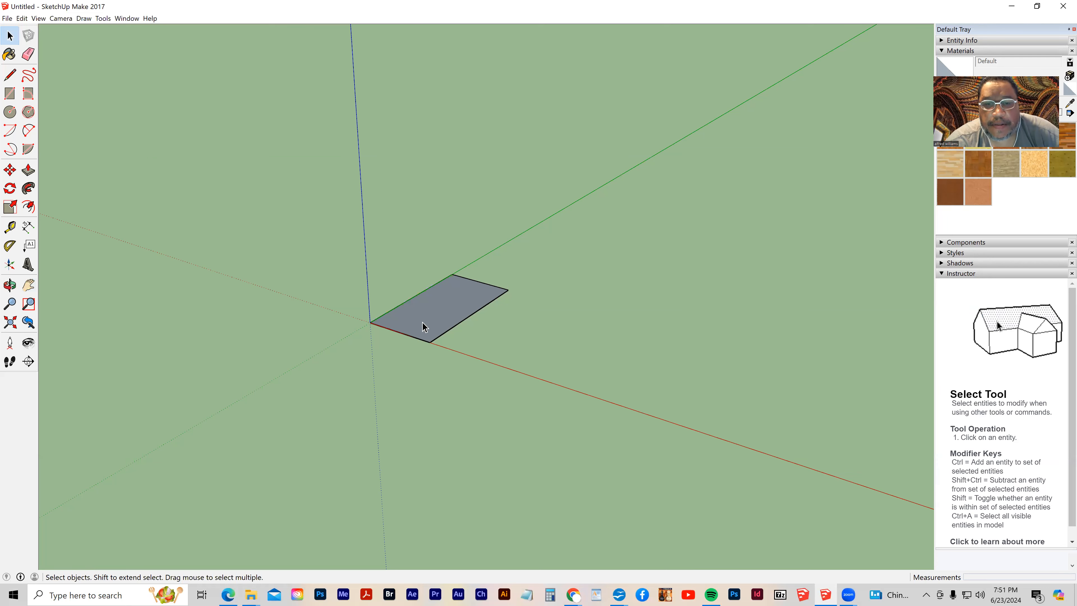
{"action": "left_click", "coordinate": [28, 170]}
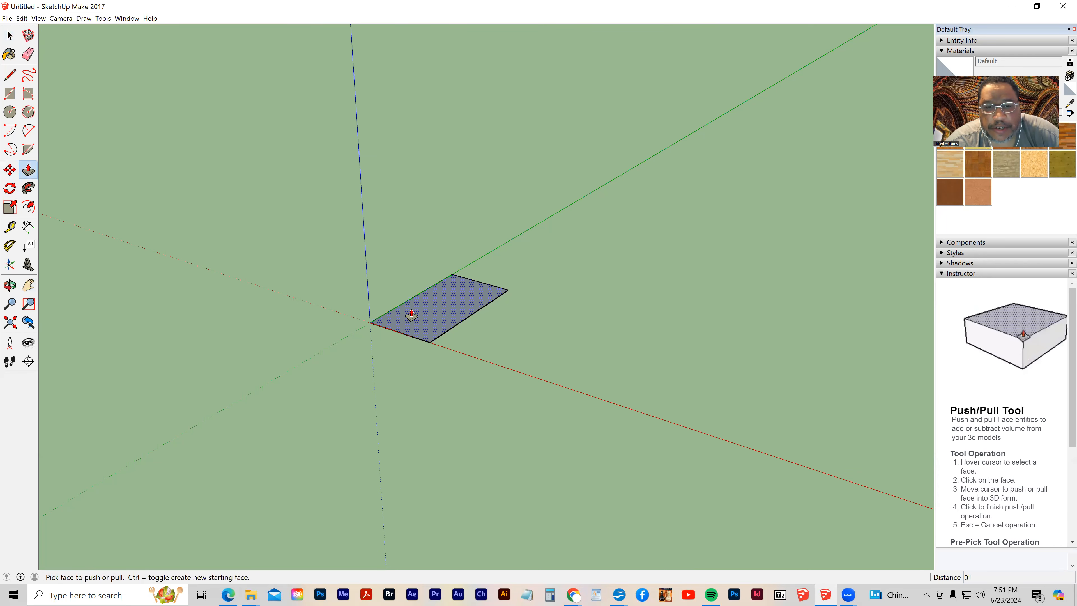
{"action": "left_click_drag", "start_coordinate": [411, 319], "coordinate": [392, 257]}
{"action": "mouse_move", "coordinate": [303, 337]}
{"action": "middle_mouse_down"}
{"action": "mouse_move", "coordinate": [498, 305]}
{"action": "mouse_move", "coordinate": [299, 351]}
{"action": "middle_mouse_up"}
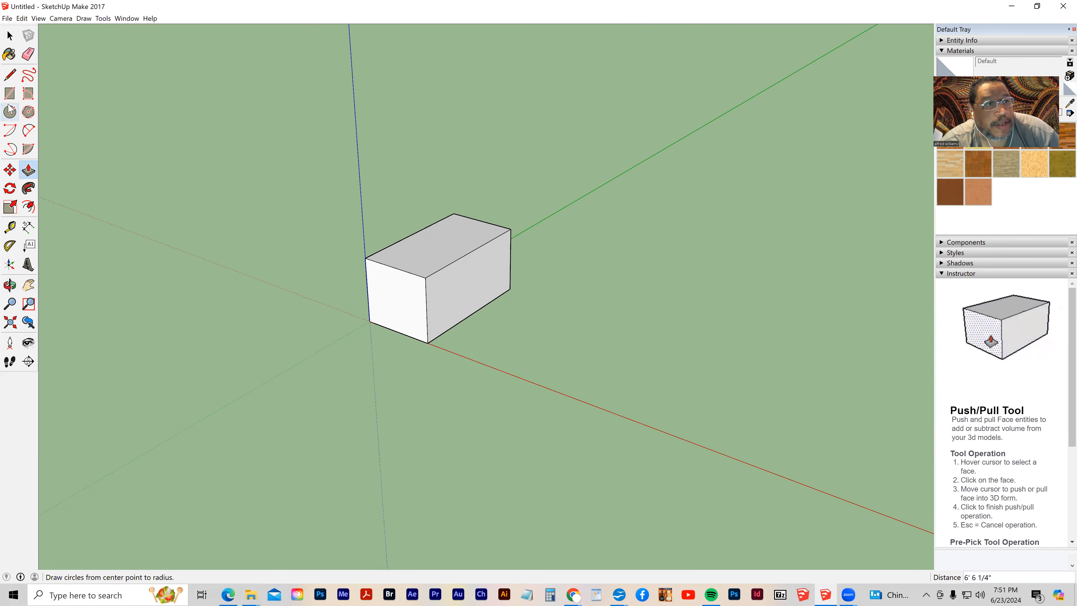
- Outline a small door-like shape with lines at the base of the box's long side and pull it outward about 3' 9"
{"action": "left_click", "coordinate": [10, 74]}
{"action": "left_click", "coordinate": [471, 314]}
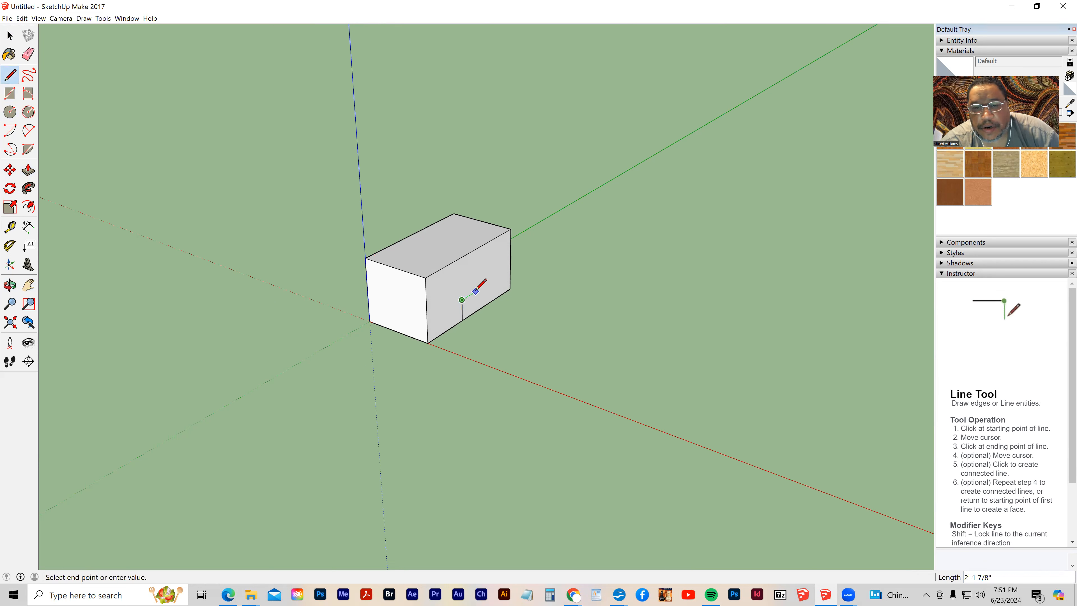
{"action": "left_click", "coordinate": [475, 311]}
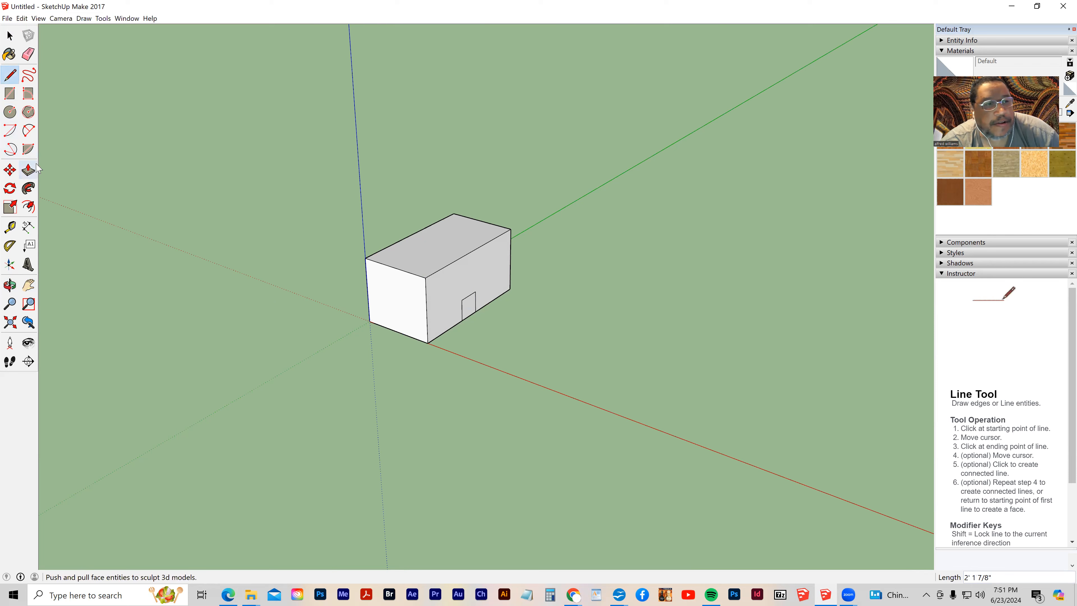
{"action": "left_click", "coordinate": [28, 170]}
{"action": "left_click", "coordinate": [474, 311]}
{"action": "left_click", "coordinate": [503, 325]}
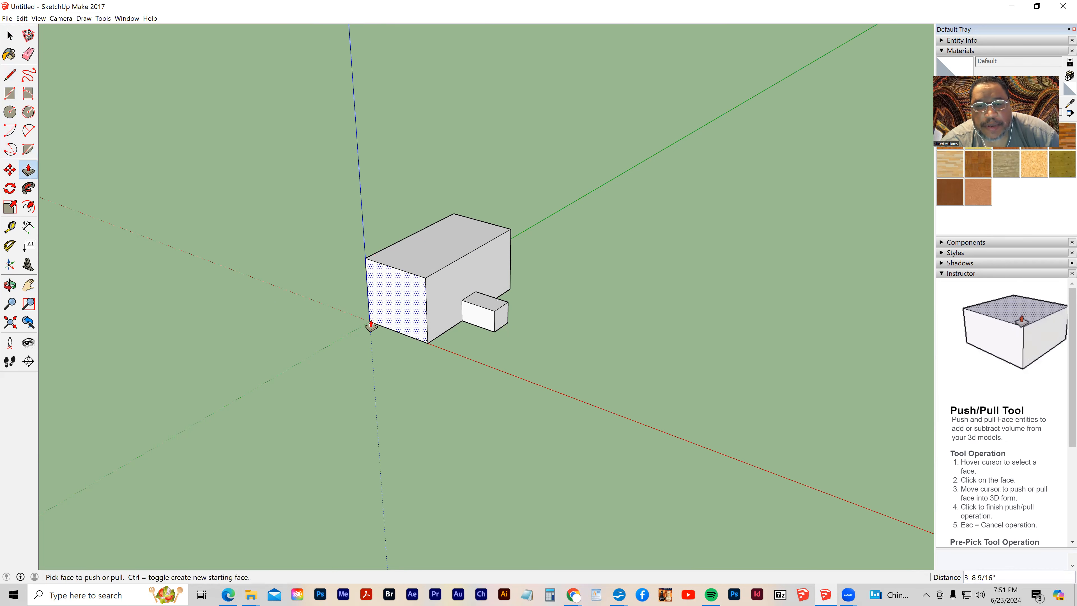
- Try to move the small protruding block about 4' 1" away from the box, and undo both the move and the block
{"action": "key", "text": "space"}
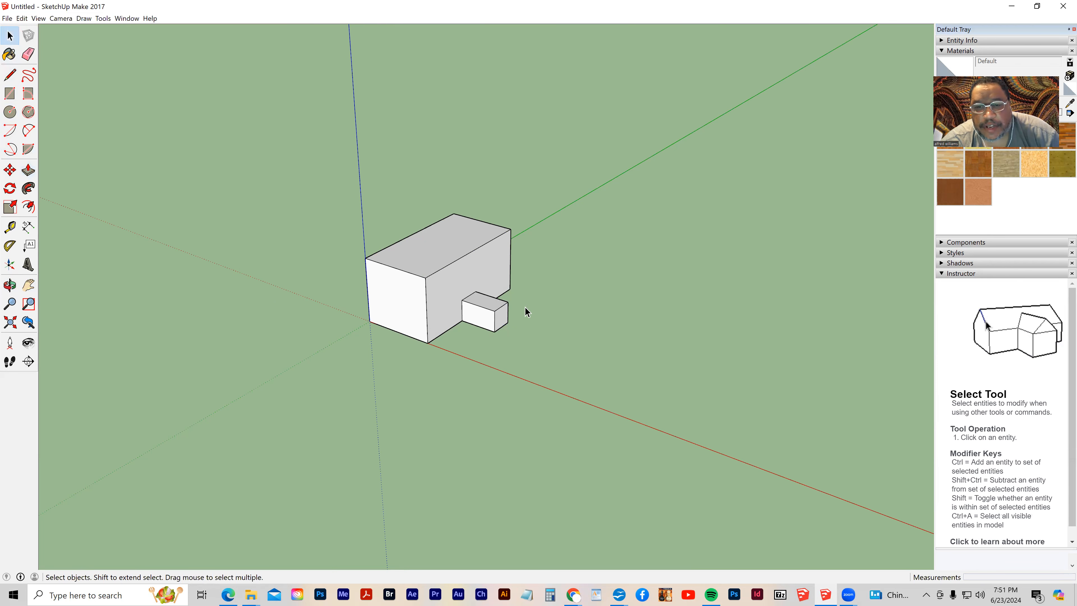
{"action": "double_click", "coordinate": [495, 324]}
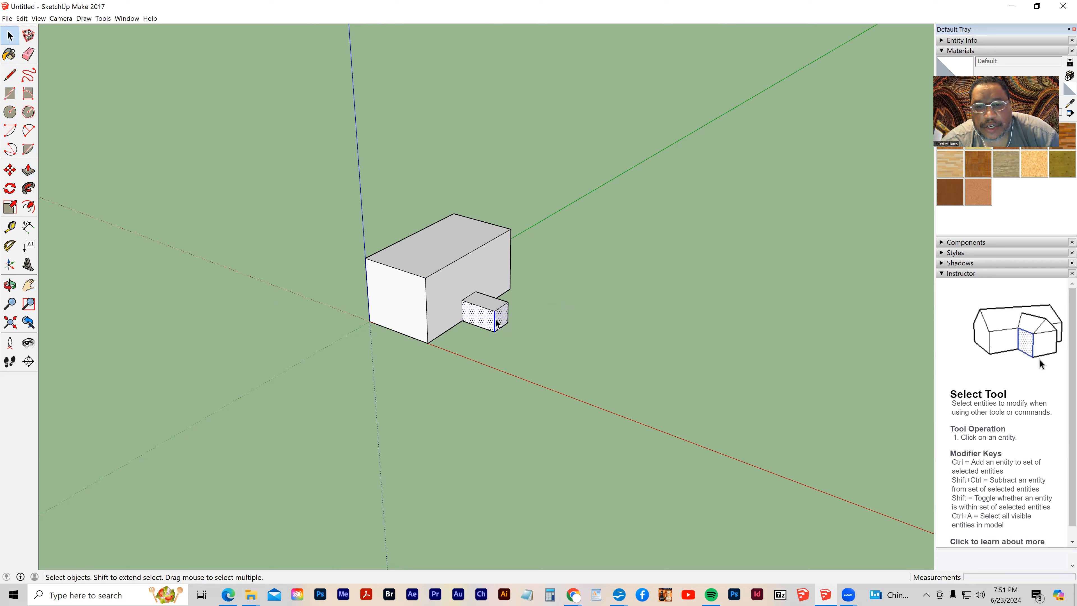
{"action": "left_click", "coordinate": [517, 297]}
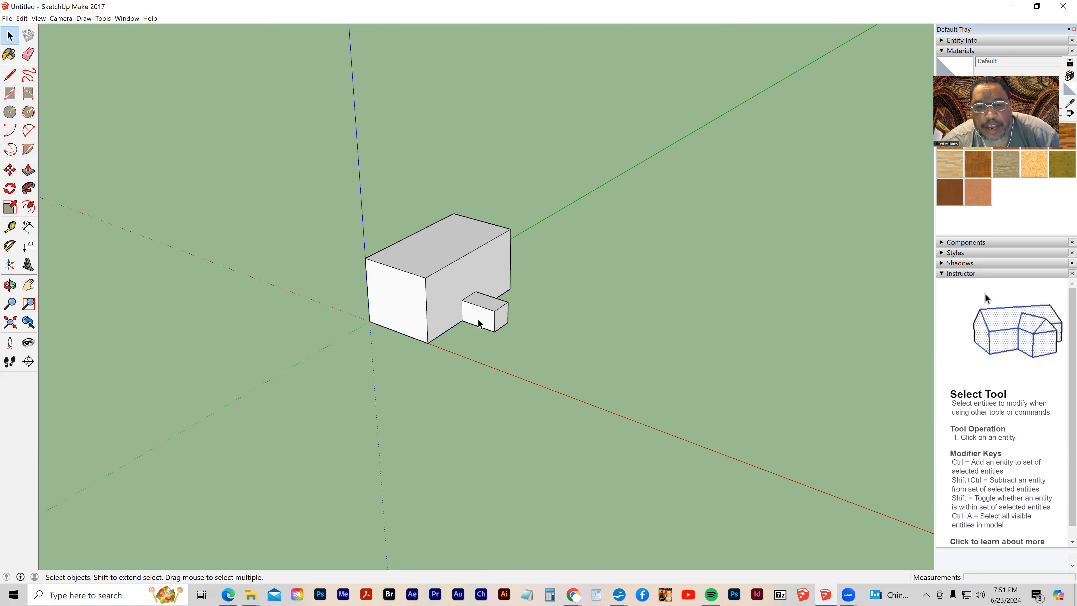
{"action": "left_click", "coordinate": [486, 316]}
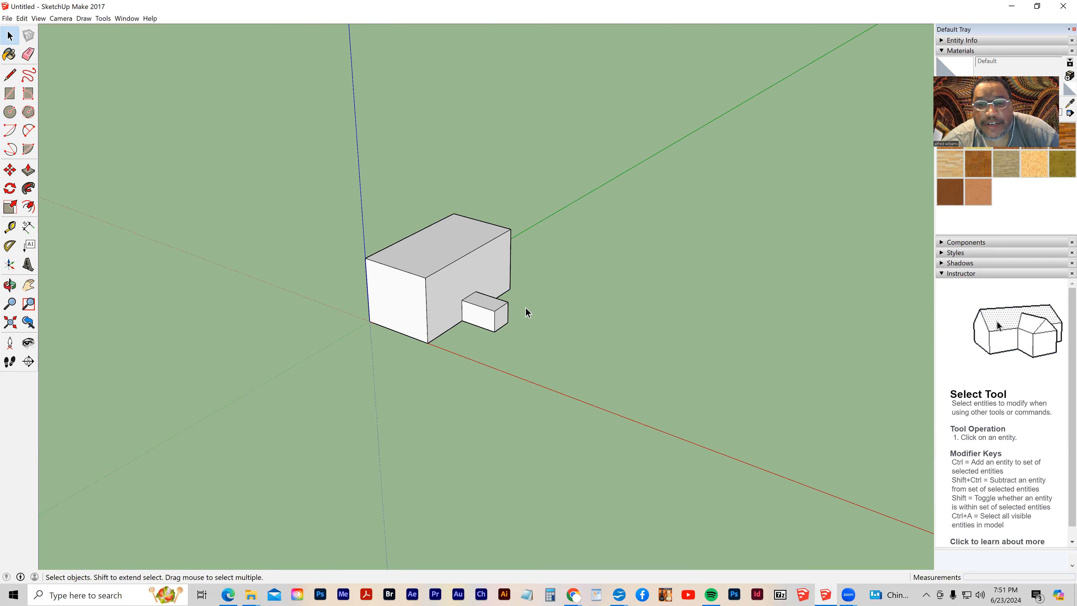
{"action": "left_click_drag", "start_coordinate": [487, 347], "coordinate": [487, 346]}
{"action": "middle_click_drag", "start_coordinate": [486, 346], "coordinate": [551, 368]}
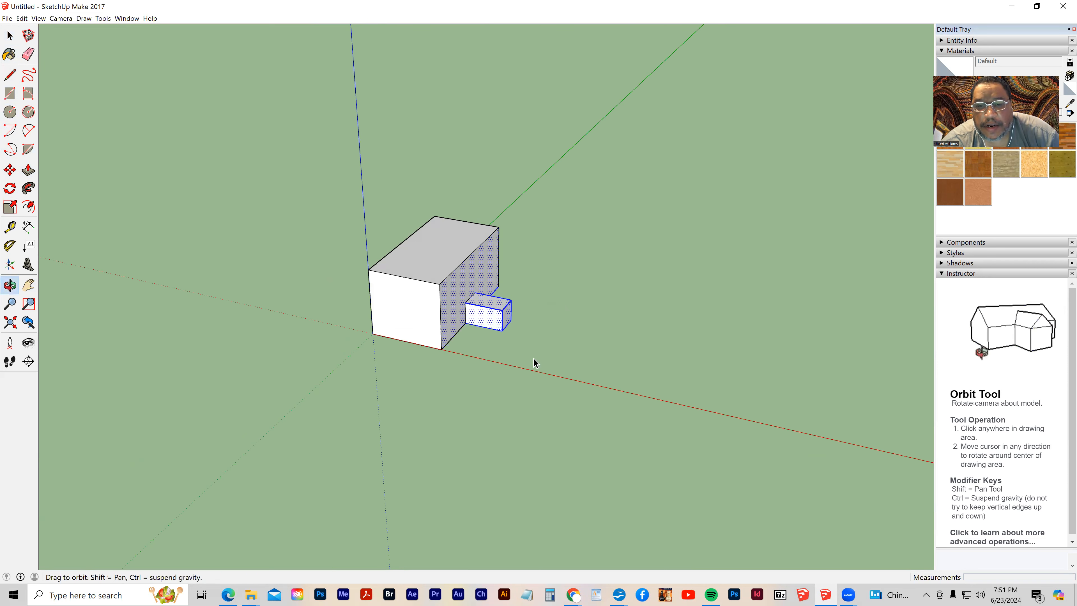
{"action": "left_click", "coordinate": [10, 169]}
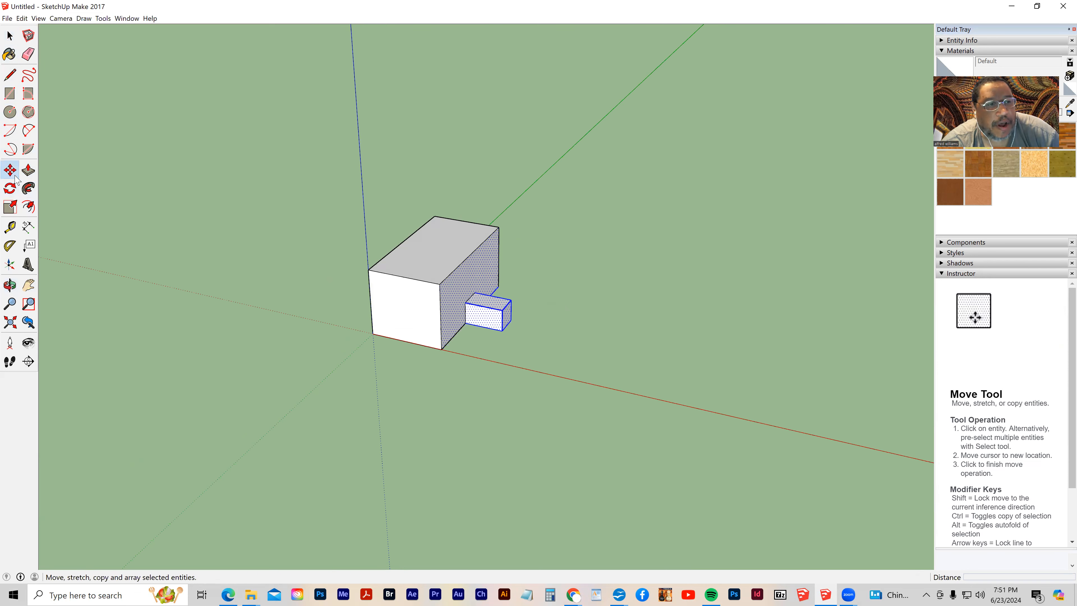
{"action": "left_click", "coordinate": [488, 324]}
{"action": "left_click", "coordinate": [525, 333]}
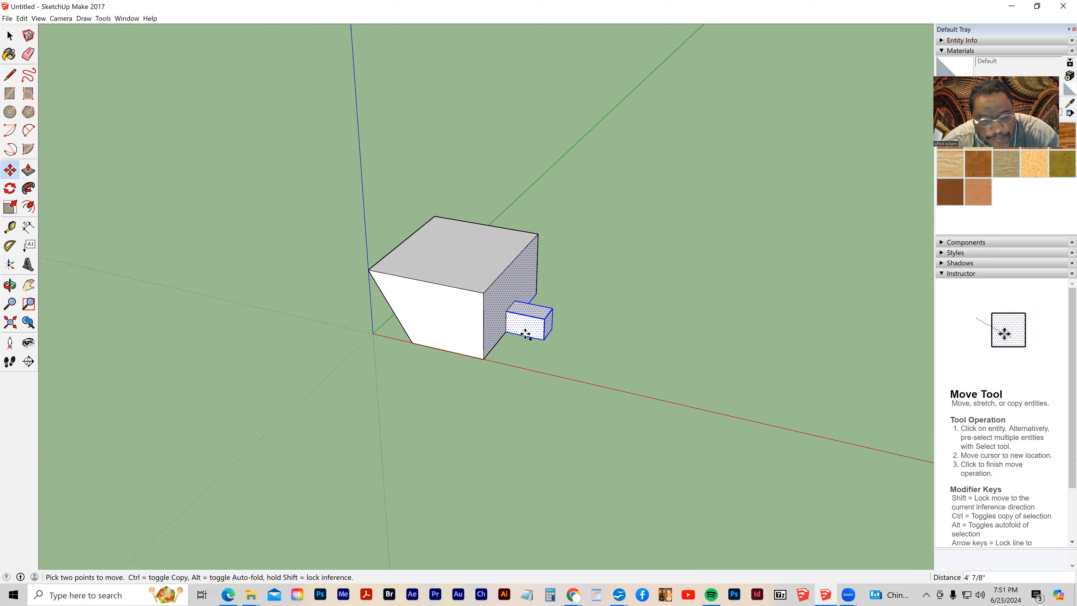
{"action": "key", "text": "ctrl+z"}
{"action": "key", "text": "ctrl+z"}
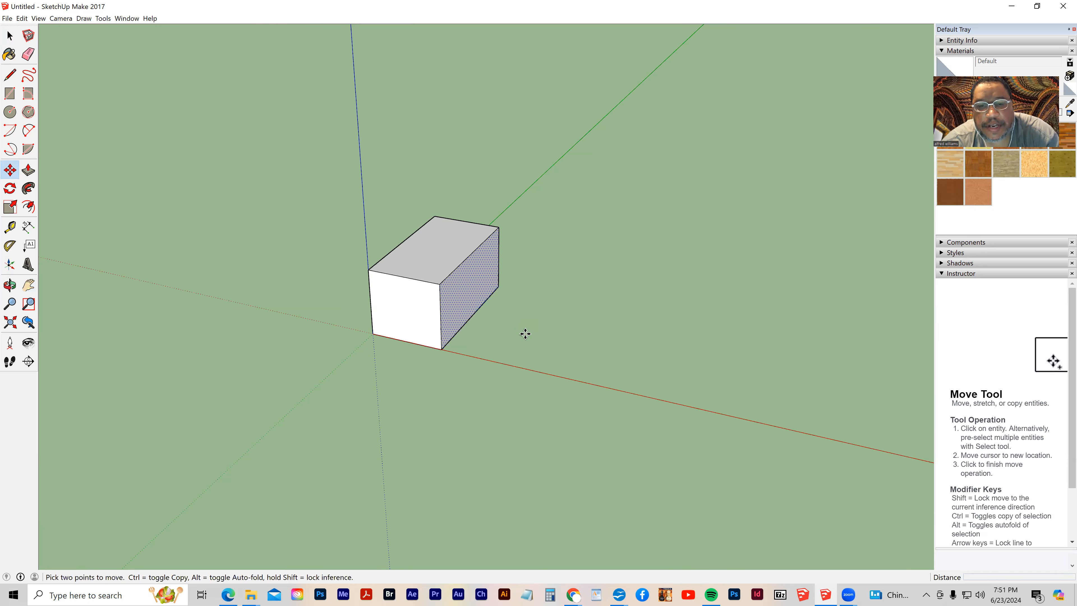
- Select the entire box and make it a group
{"action": "left_click", "coordinate": [10, 35]}
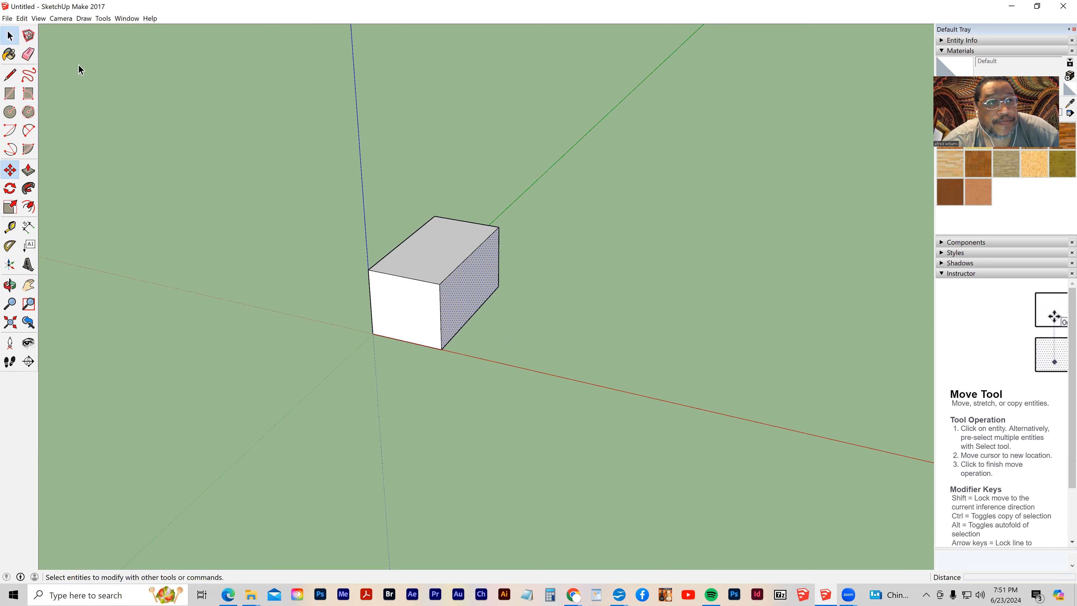
{"action": "left_click", "coordinate": [330, 202]}
{"action": "left_click_drag", "start_coordinate": [335, 177], "coordinate": [567, 423]}
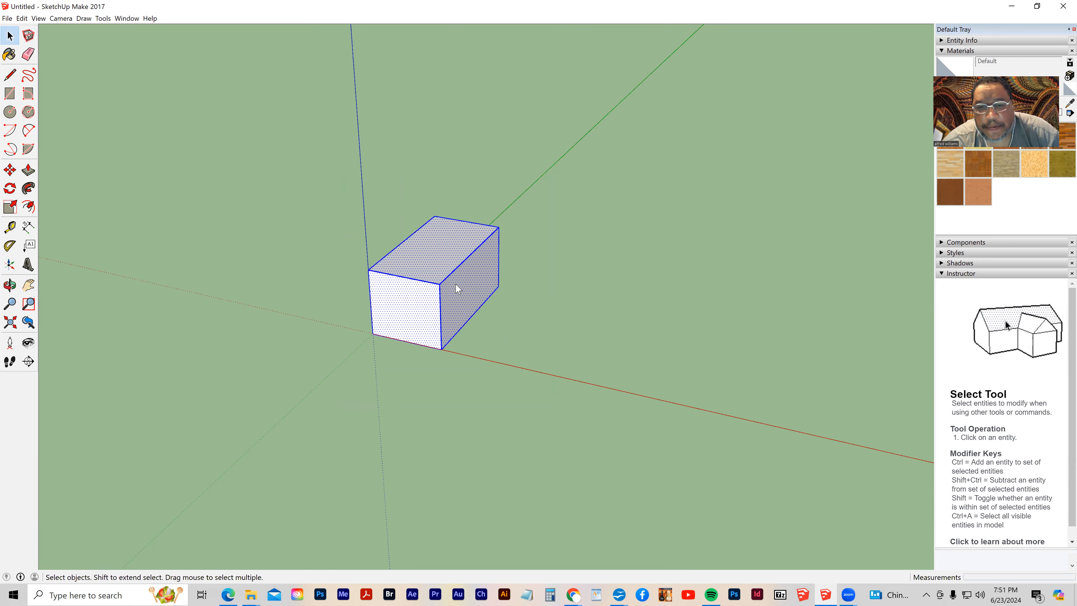
{"action": "right_click", "coordinate": [458, 289]}
{"action": "left_click", "coordinate": [488, 366]}
{"action": "left_click", "coordinate": [439, 382]}
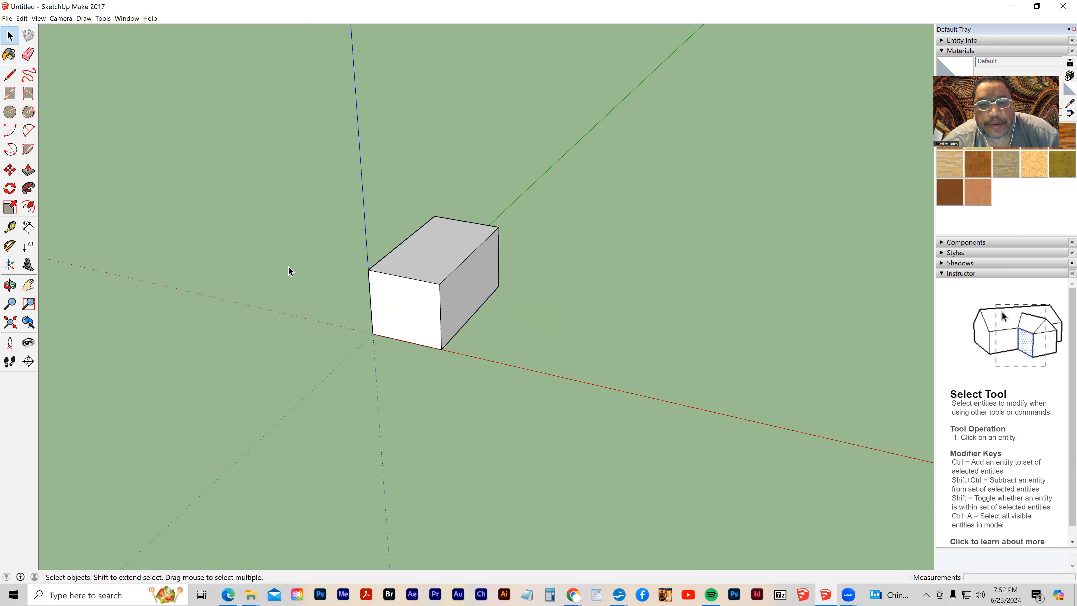
- Draw a rectangle about 4' 1" by 3' 5" at the base of the grouped box's long side and pull it out about 3' 6"
{"action": "left_click", "coordinate": [10, 93]}
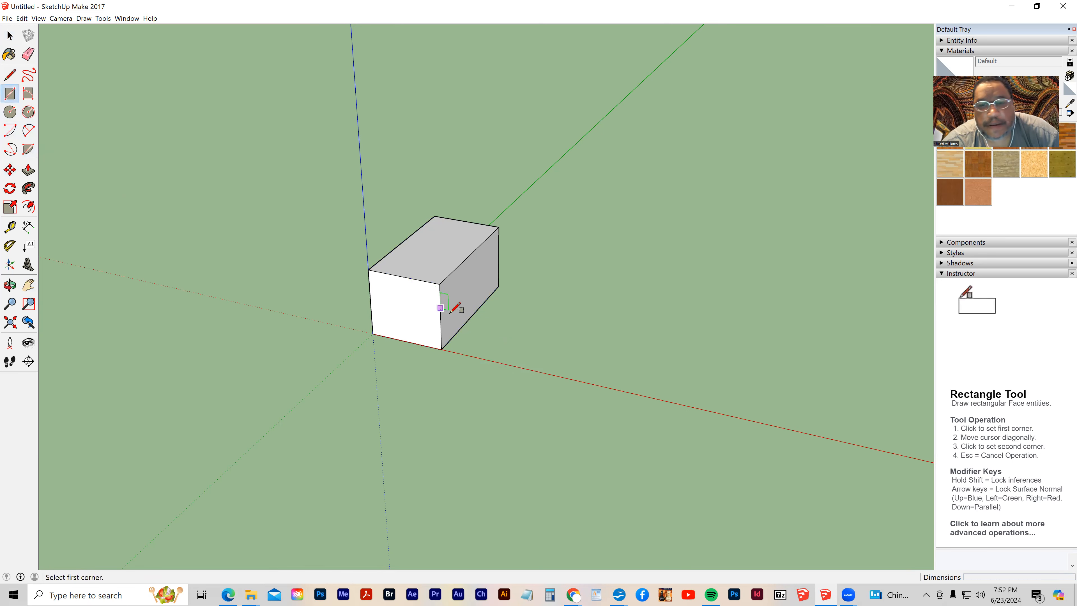
{"action": "left_click", "coordinate": [472, 315]}
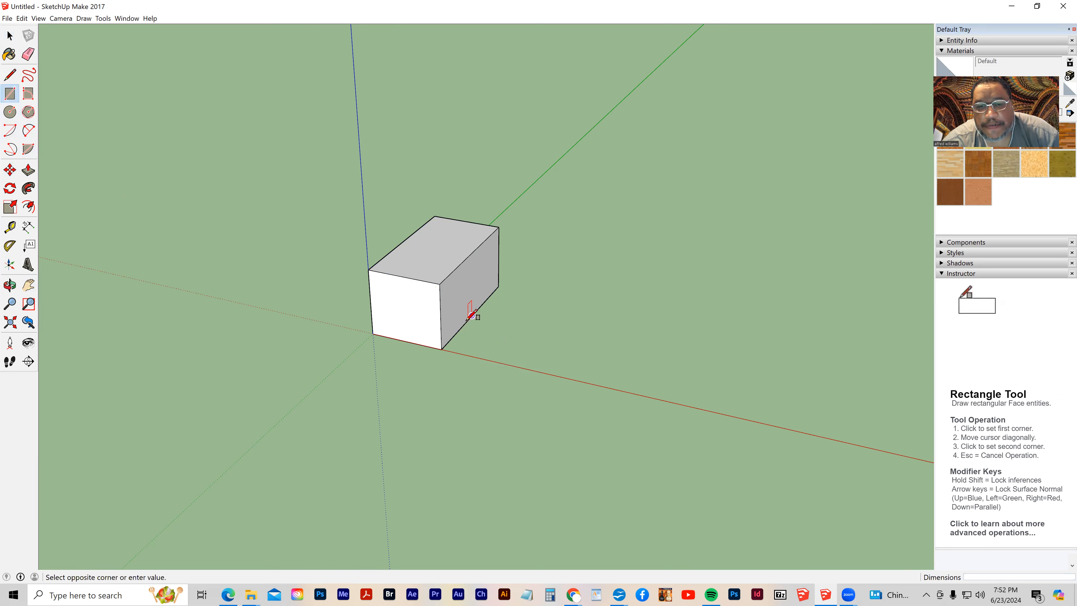
{"action": "left_click", "coordinate": [488, 266]}
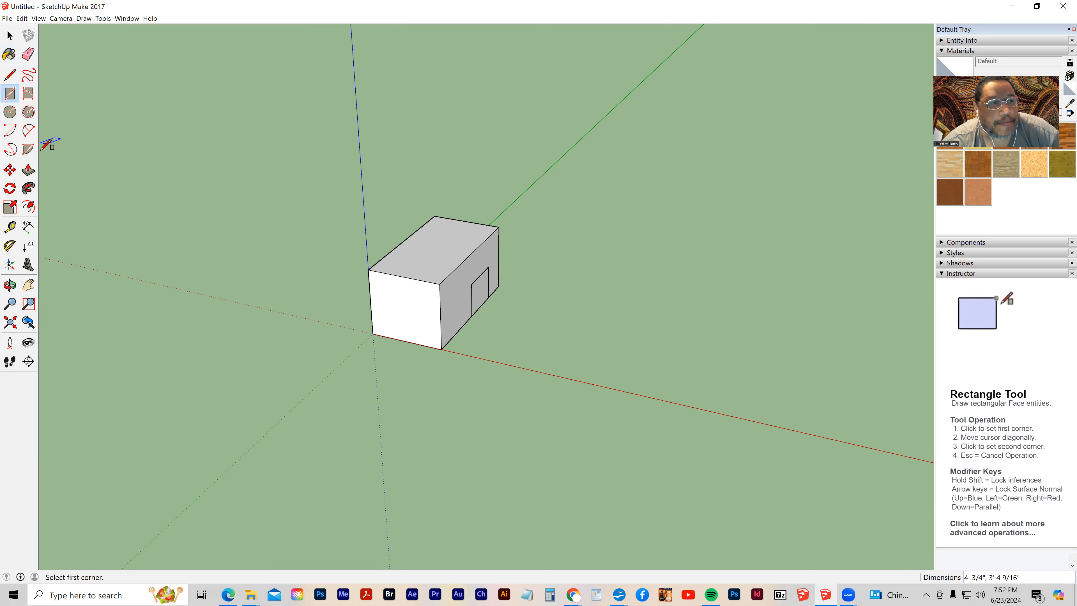
{"action": "left_click", "coordinate": [28, 170]}
{"action": "left_click", "coordinate": [481, 299]}
{"action": "left_click", "coordinate": [507, 308]}
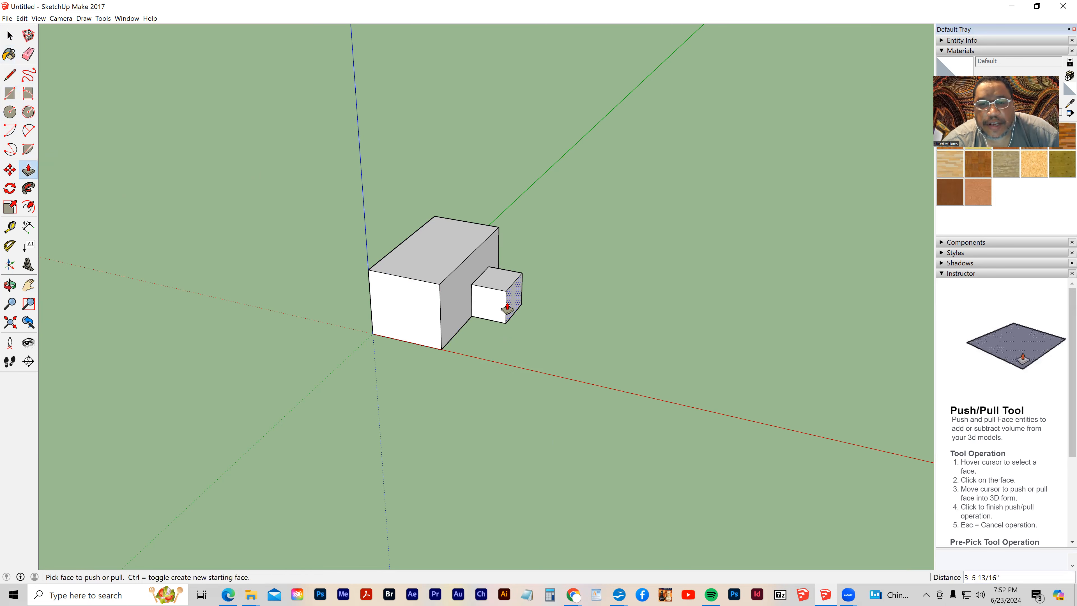
- Select the whole small block and move it about 6' 8" along the red axis, away from the grouped box
{"action": "left_click", "coordinate": [10, 36]}
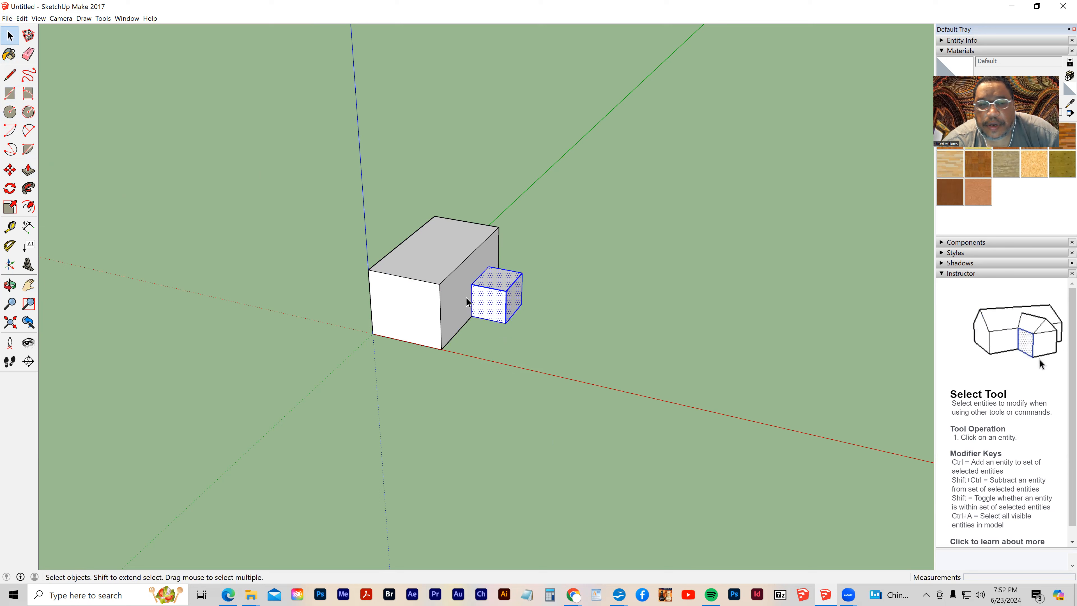
{"action": "left_click", "coordinate": [10, 169]}
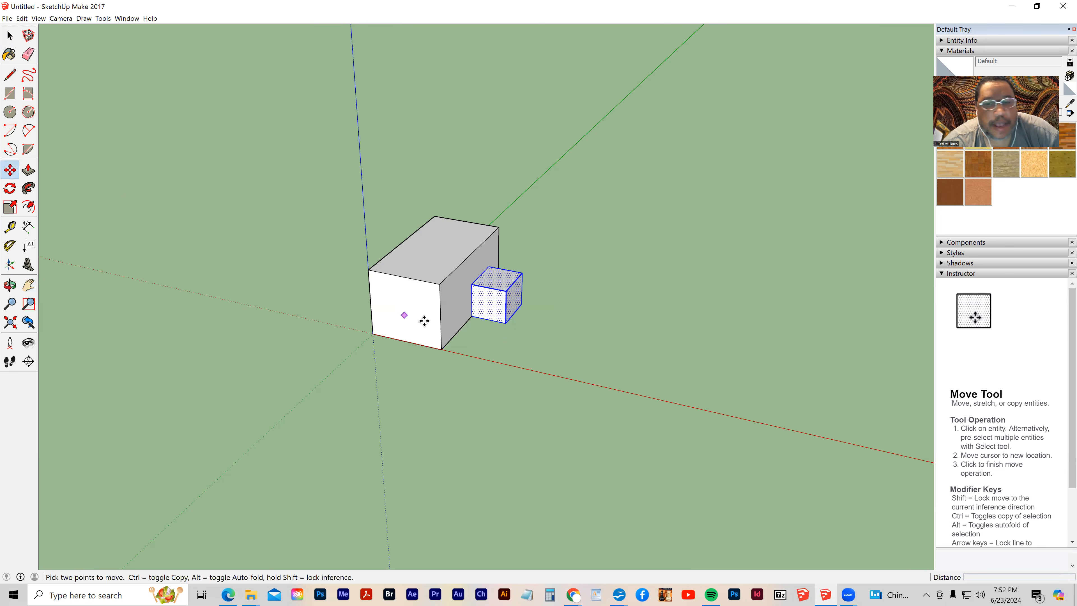
{"action": "left_click", "coordinate": [506, 324]}
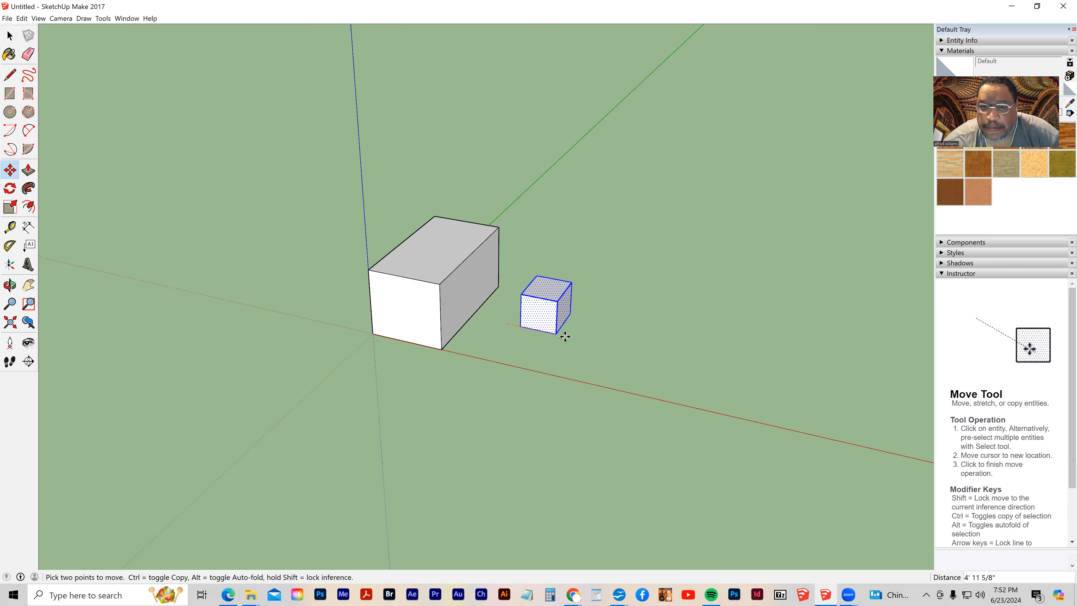
{"action": "left_click", "coordinate": [573, 317]}
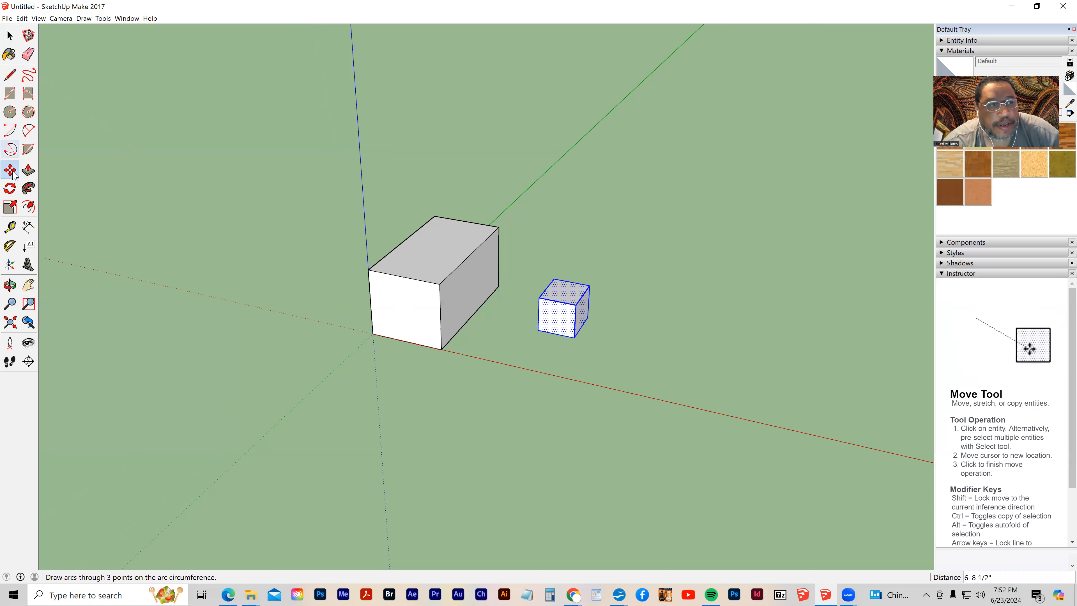
- Shift the detached small block forward along the green axis and about 3' 3" farther along the red axis
{"action": "left_click", "coordinate": [522, 366]}
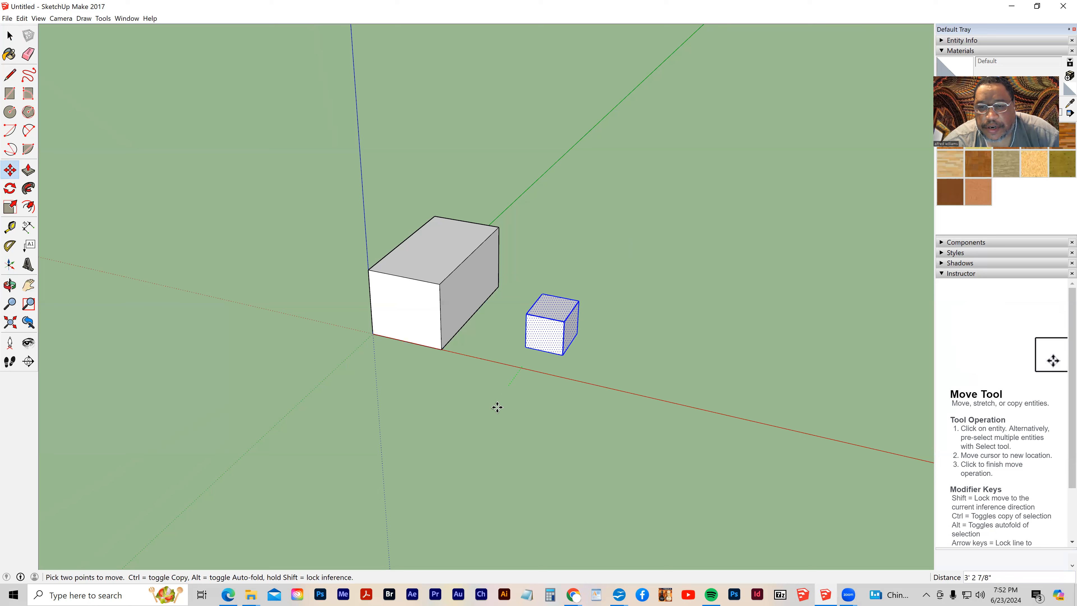
{"action": "left_click", "coordinate": [511, 373]}
{"action": "left_click", "coordinate": [624, 357]}
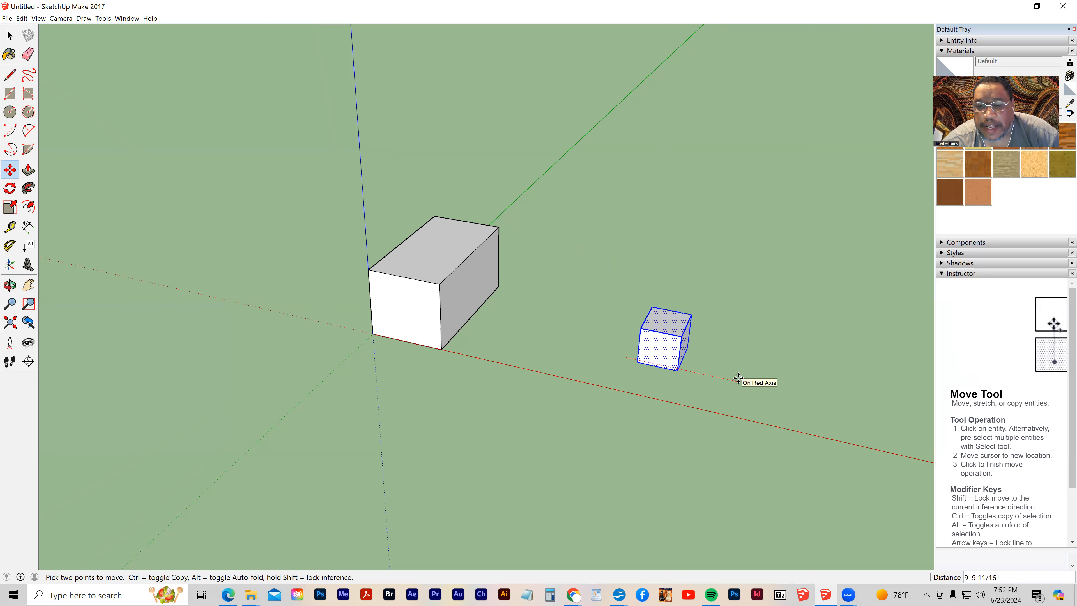
{"action": "left_click", "coordinate": [661, 363]}
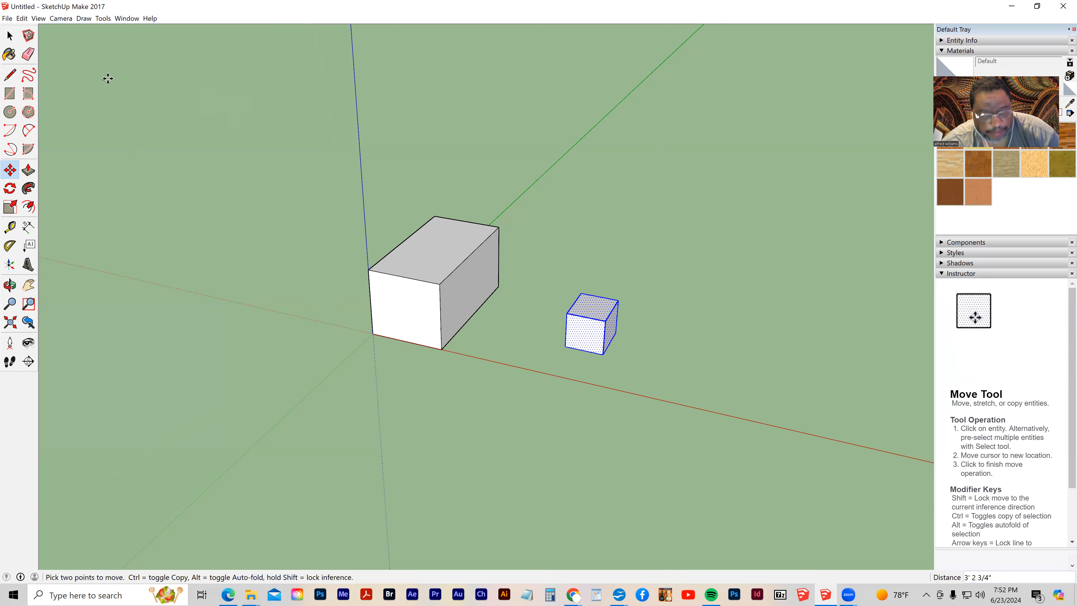
- Delete the small block and the grouped box to empty the model
{"action": "left_click", "coordinate": [10, 36]}
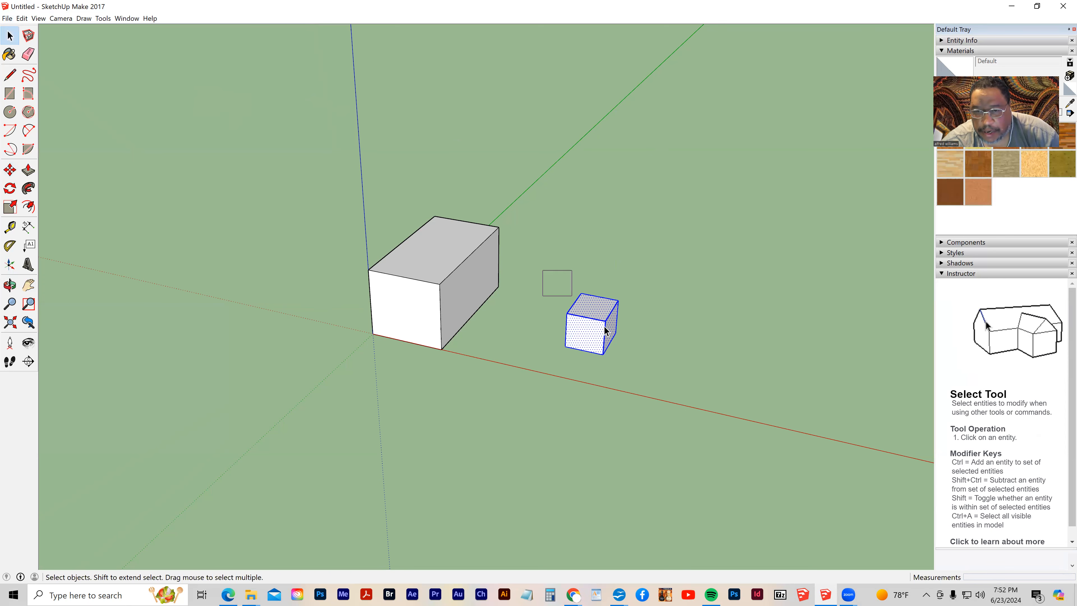
{"action": "key", "text": "Delete"}
{"action": "left_click", "coordinate": [384, 305]}
{"action": "left_click_drag", "start_coordinate": [295, 175], "coordinate": [637, 444]}
{"action": "key", "text": "Delete"}
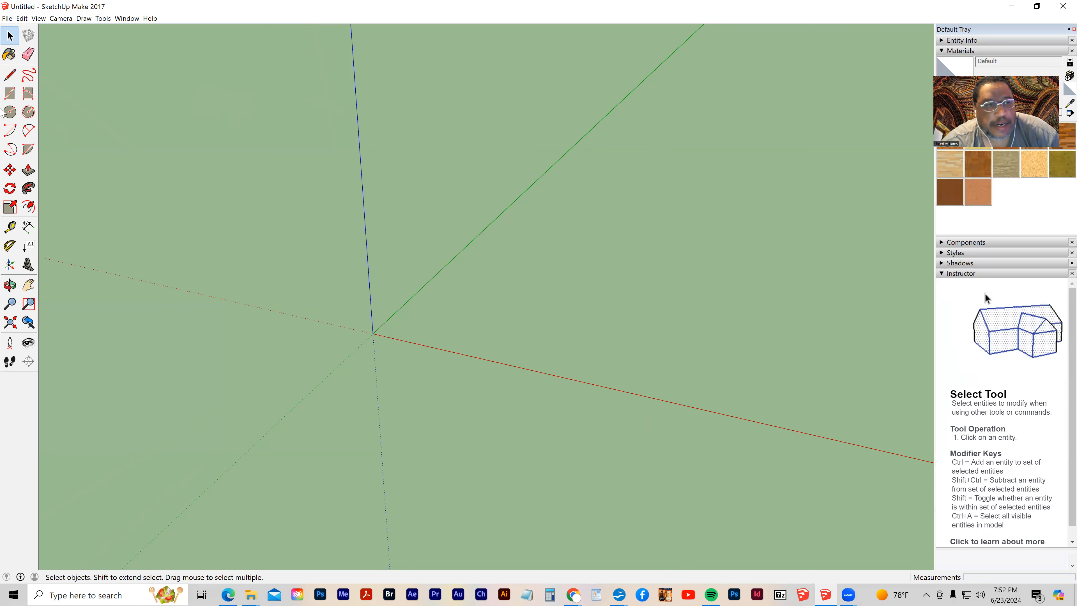
- Draw a ground rectangle about 8' 3" by 19' 11" from the origin and extrude it upward about 6' 10"
{"action": "left_click", "coordinate": [10, 94]}
{"action": "left_click", "coordinate": [373, 333]}
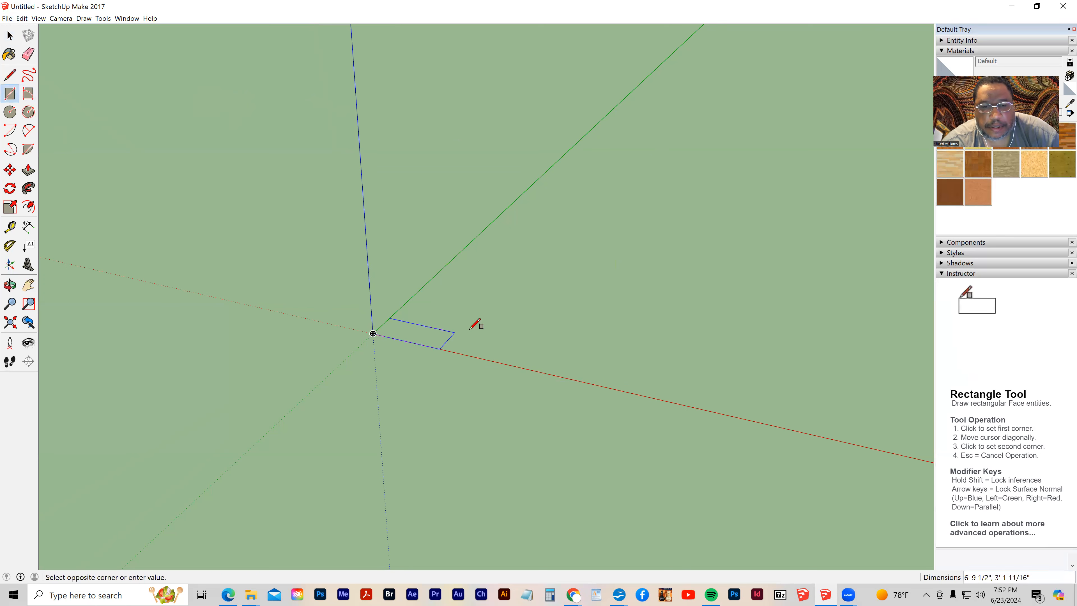
{"action": "left_click", "coordinate": [534, 262]}
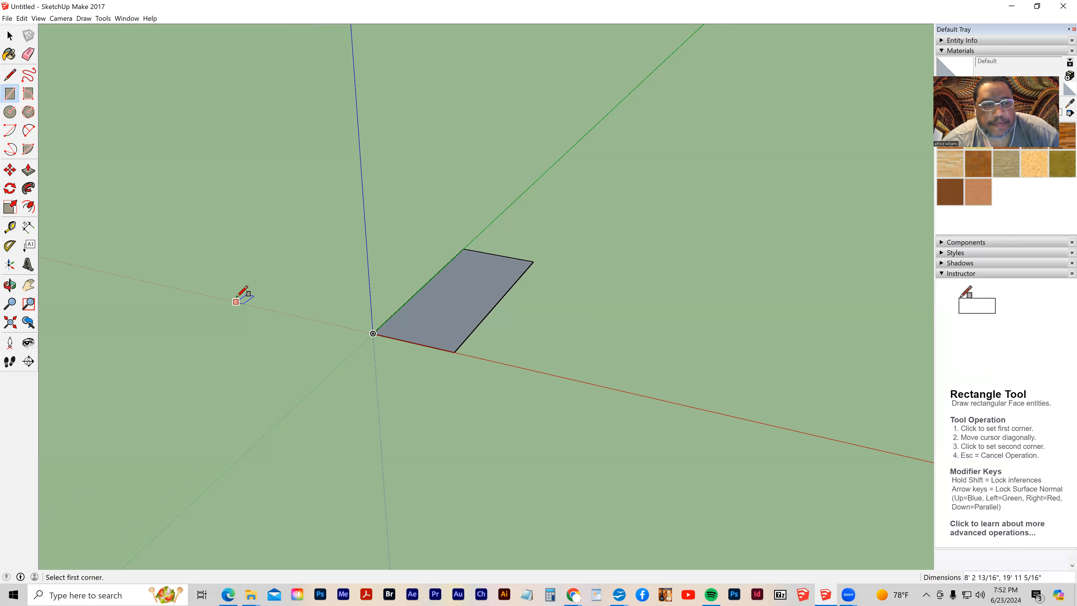
{"action": "left_click", "coordinate": [28, 170]}
{"action": "left_click_drag", "start_coordinate": [414, 328], "coordinate": [413, 251]}
- Select the whole box and make it a component named brick2, declining to replace the existing brick definition
{"action": "left_click", "coordinate": [10, 36]}
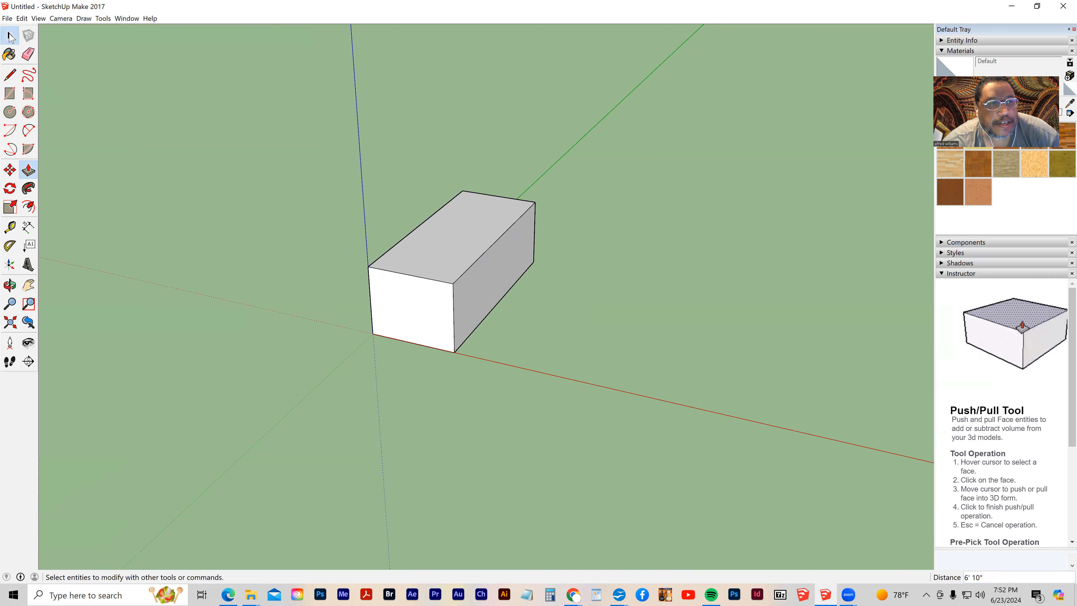
{"action": "left_click_drag", "start_coordinate": [333, 150], "coordinate": [569, 422]}
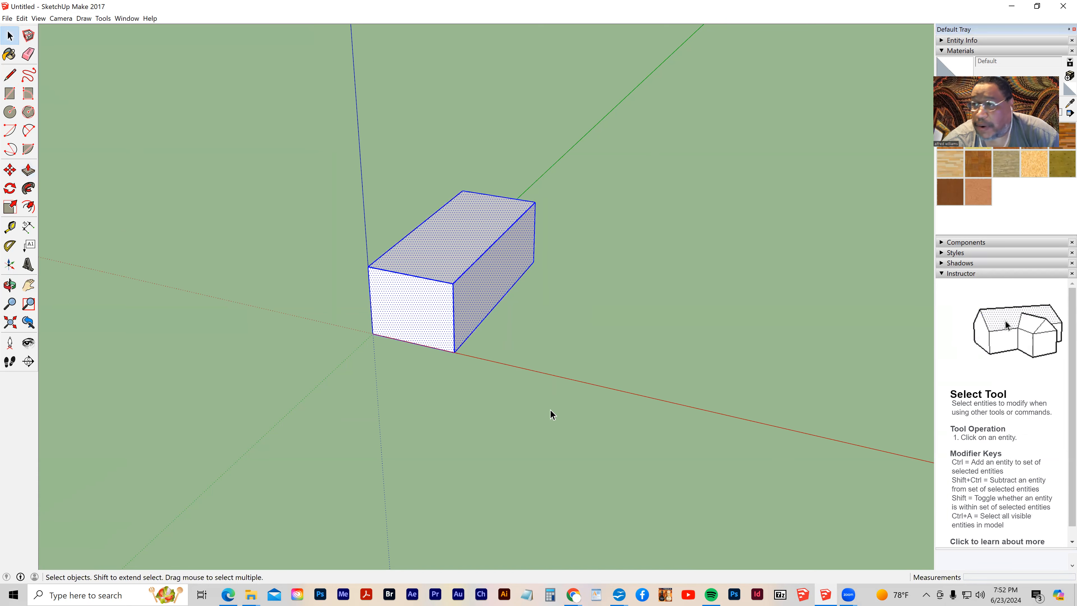
{"action": "right_click", "coordinate": [471, 306]}
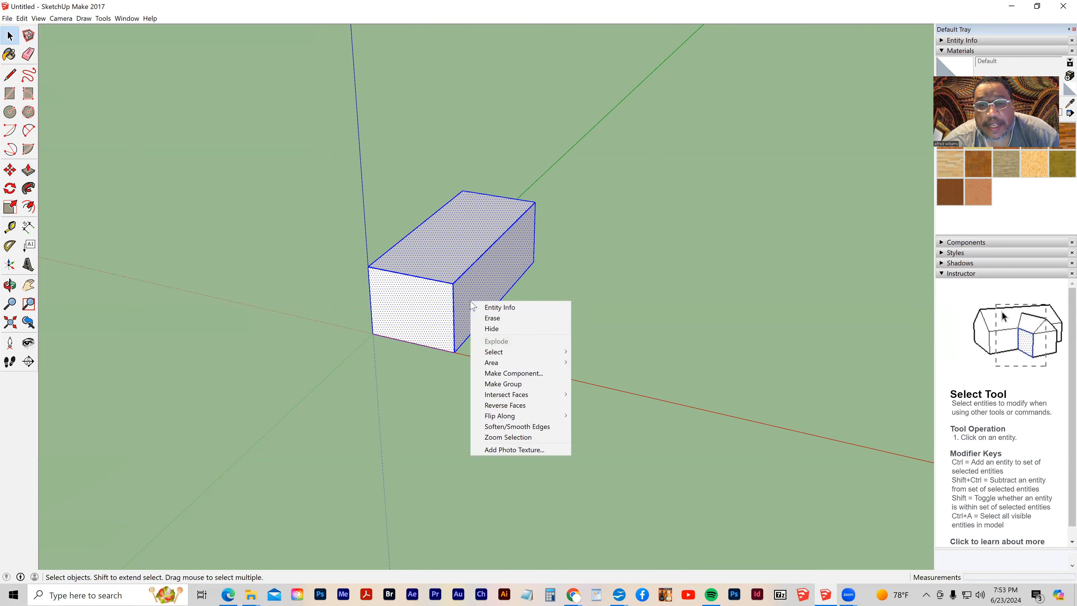
{"action": "left_click", "coordinate": [486, 374]}
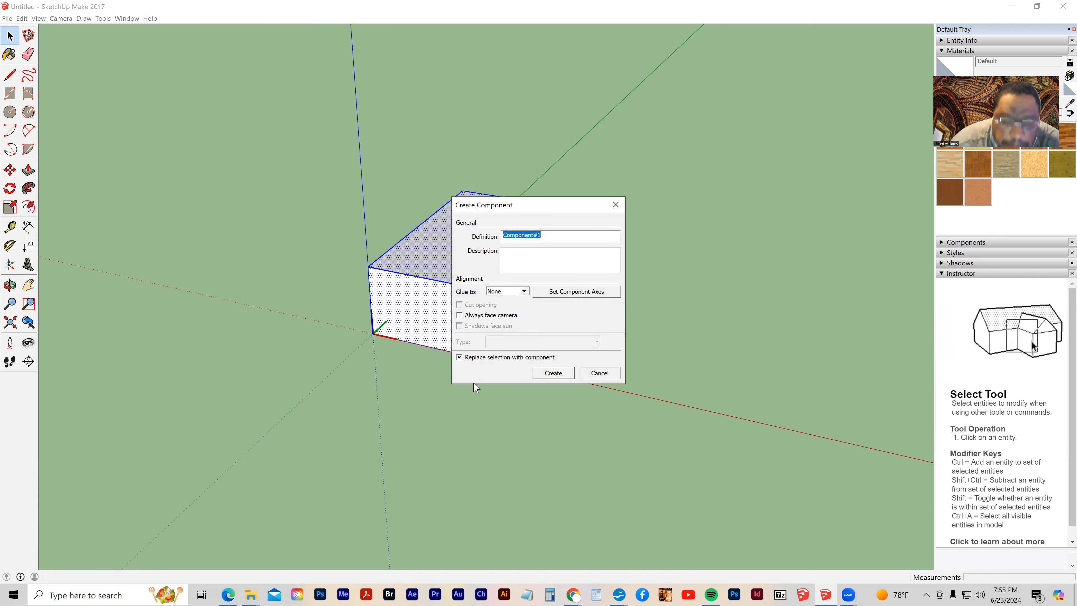
{"action": "type", "text": "brick"}
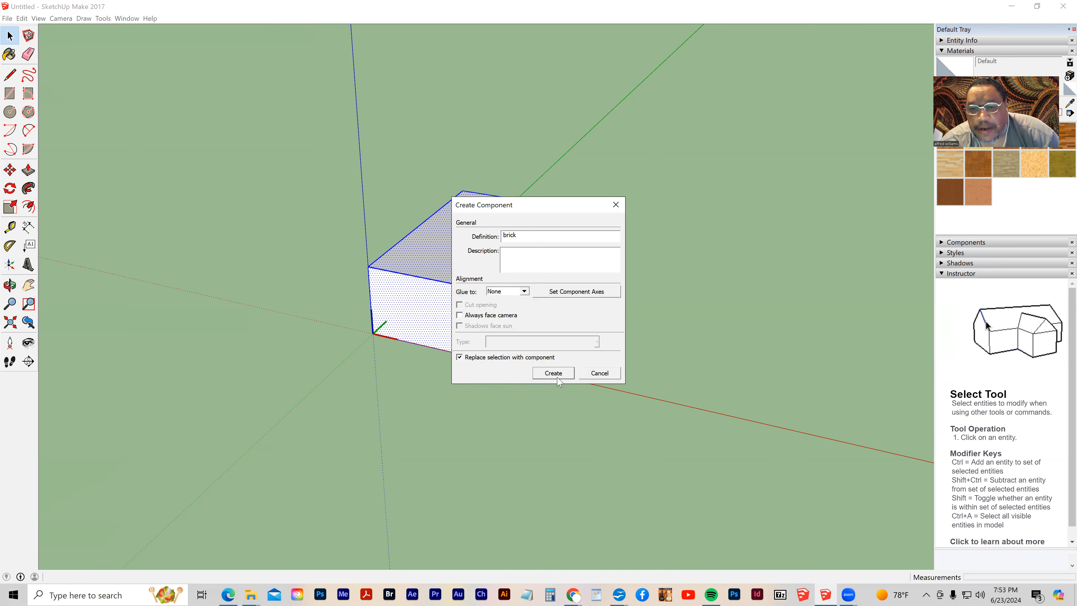
{"action": "left_click", "coordinate": [558, 377]}
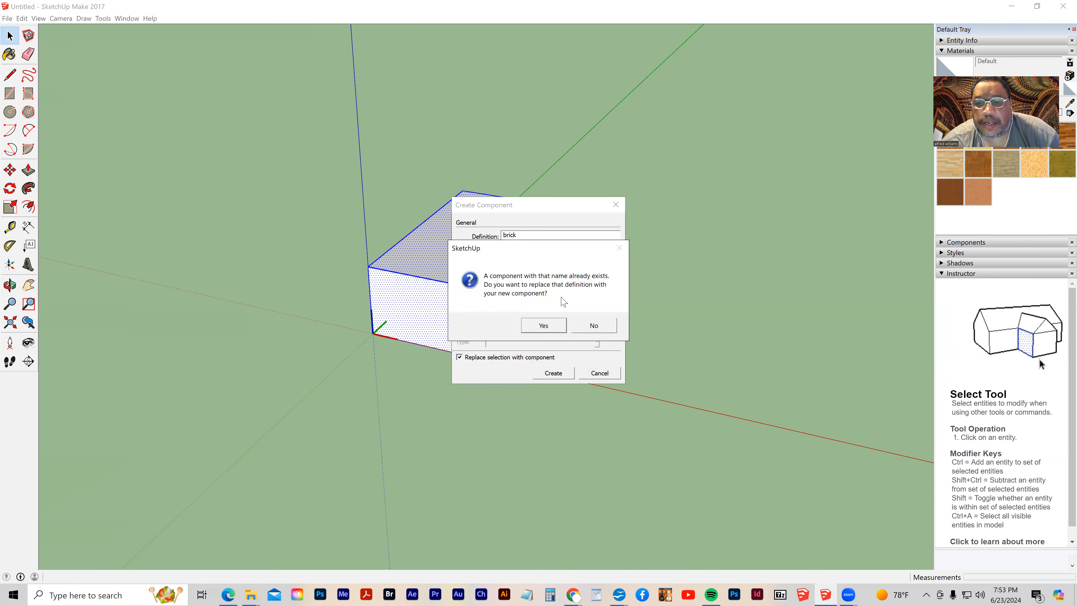
{"action": "left_click", "coordinate": [578, 325]}
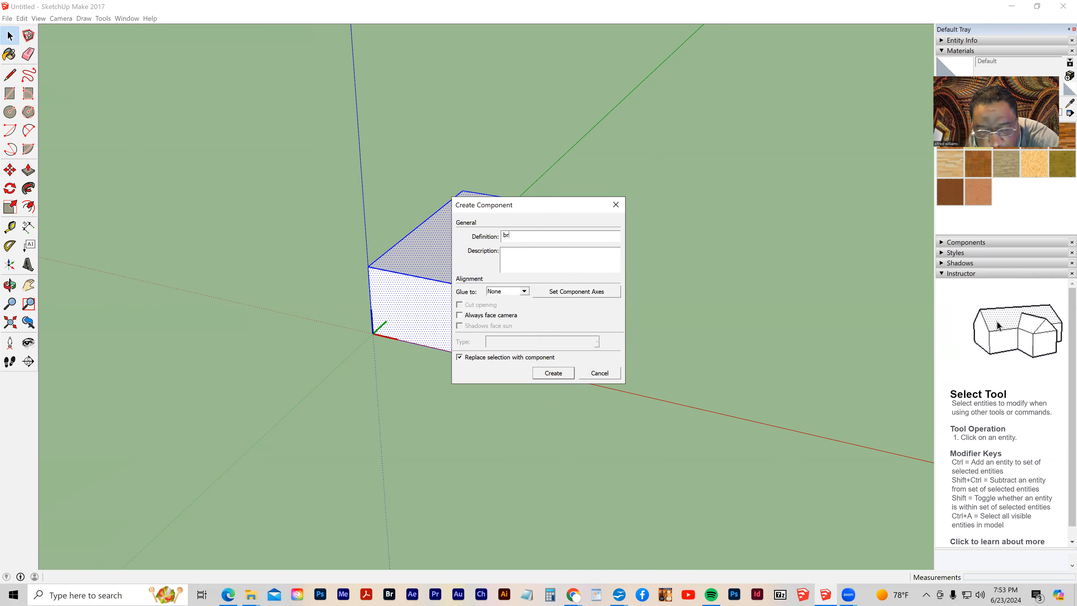
{"action": "type", "text": "brick2"}
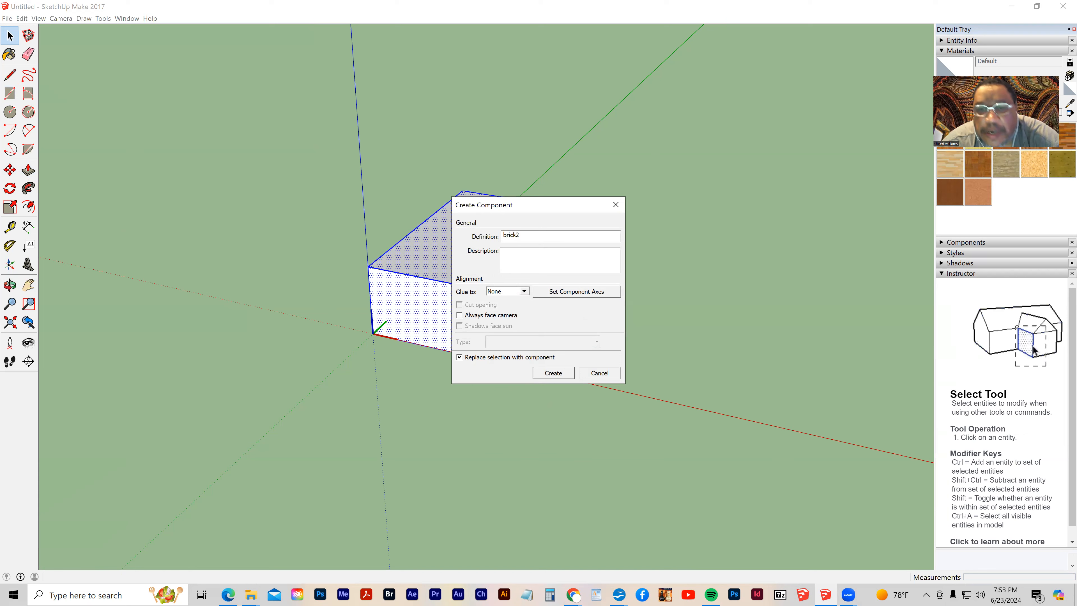
{"action": "left_click", "coordinate": [557, 374]}
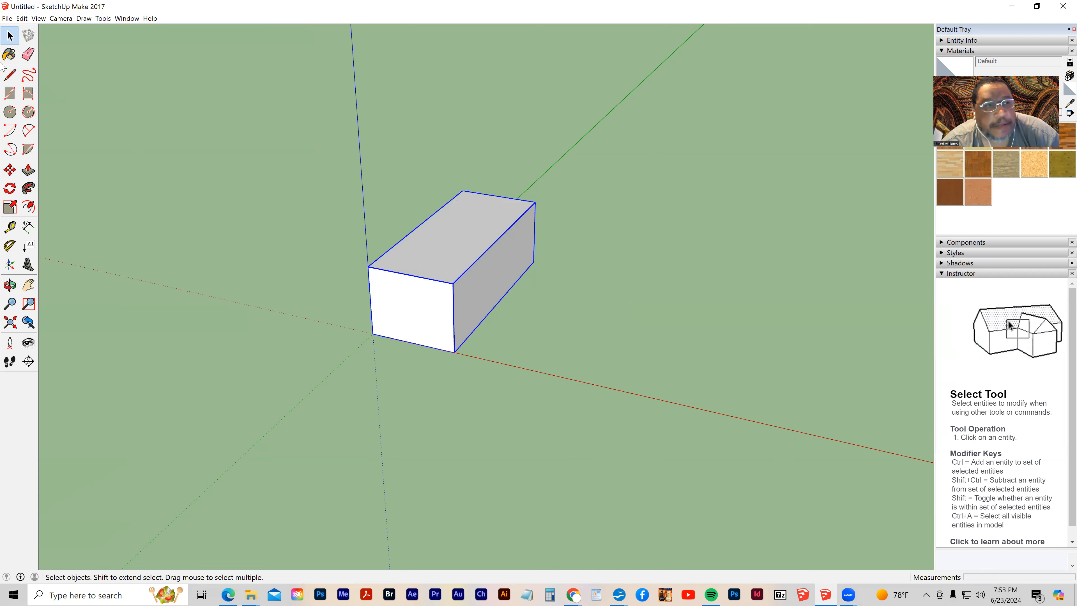
- Copy the box component along the red axis about 18' 10", and copy that one about 15' 11" farther along the same axis
{"action": "left_click", "coordinate": [9, 171]}
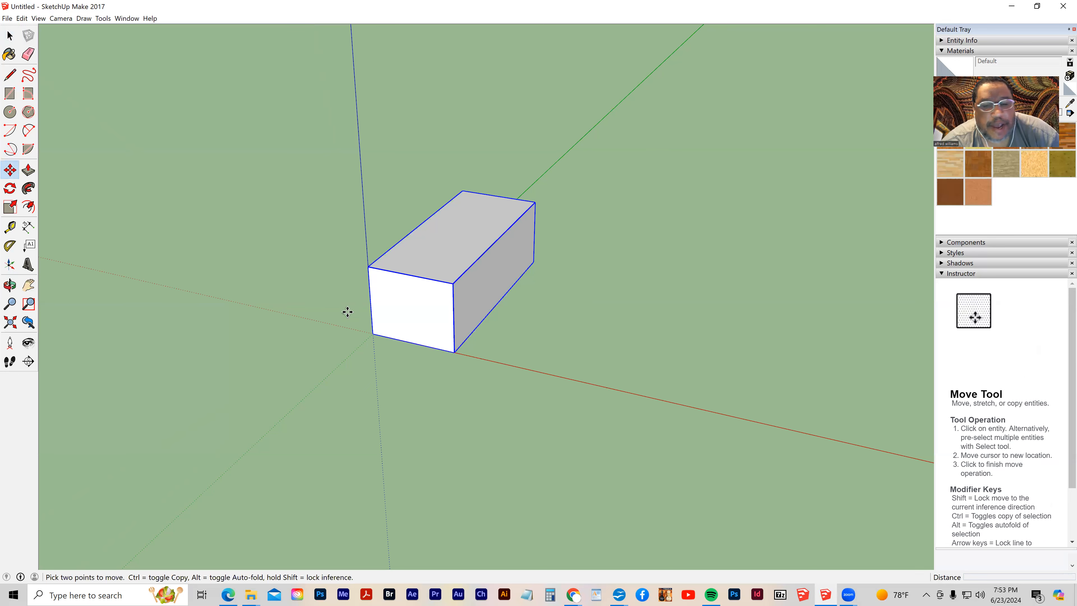
{"action": "left_click", "coordinate": [454, 352]}
{"action": "key", "text": "ctrl"}
{"action": "left_click", "coordinate": [667, 397]}
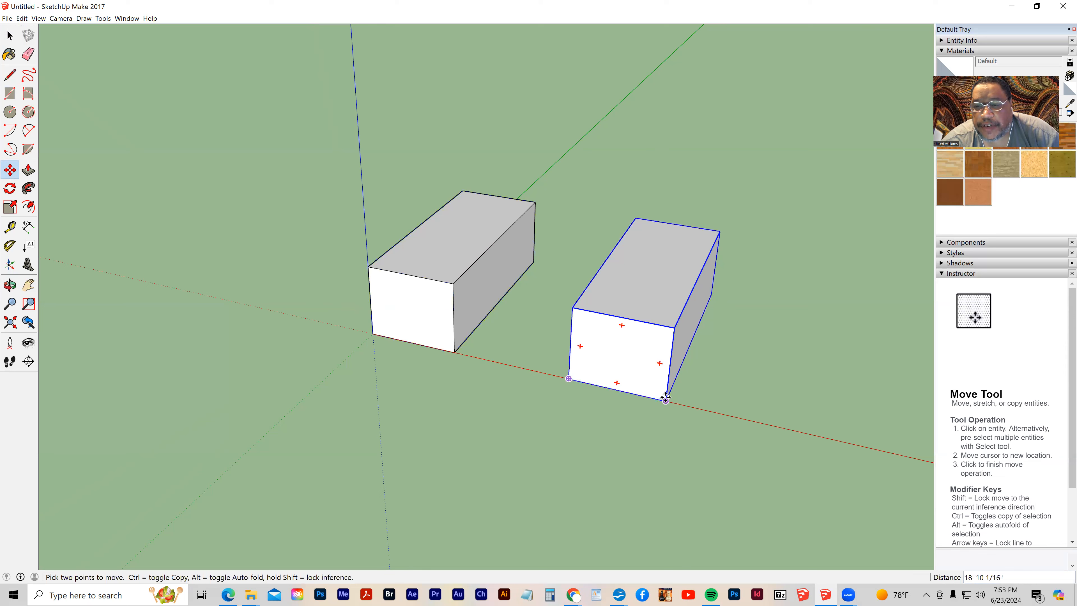
{"action": "left_click", "coordinate": [667, 399]}
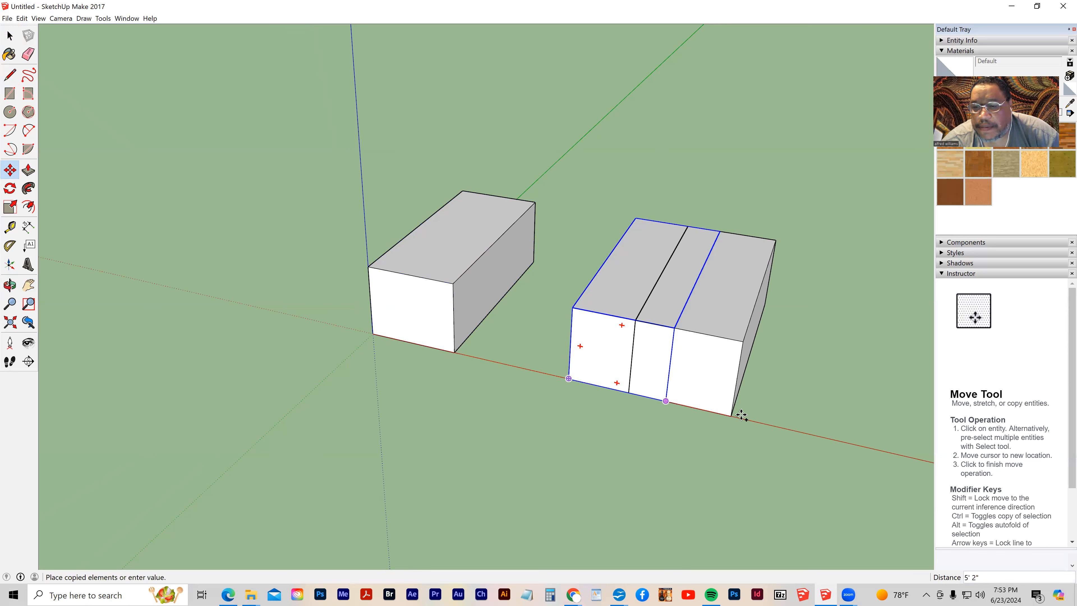
{"action": "left_click", "coordinate": [878, 449]}
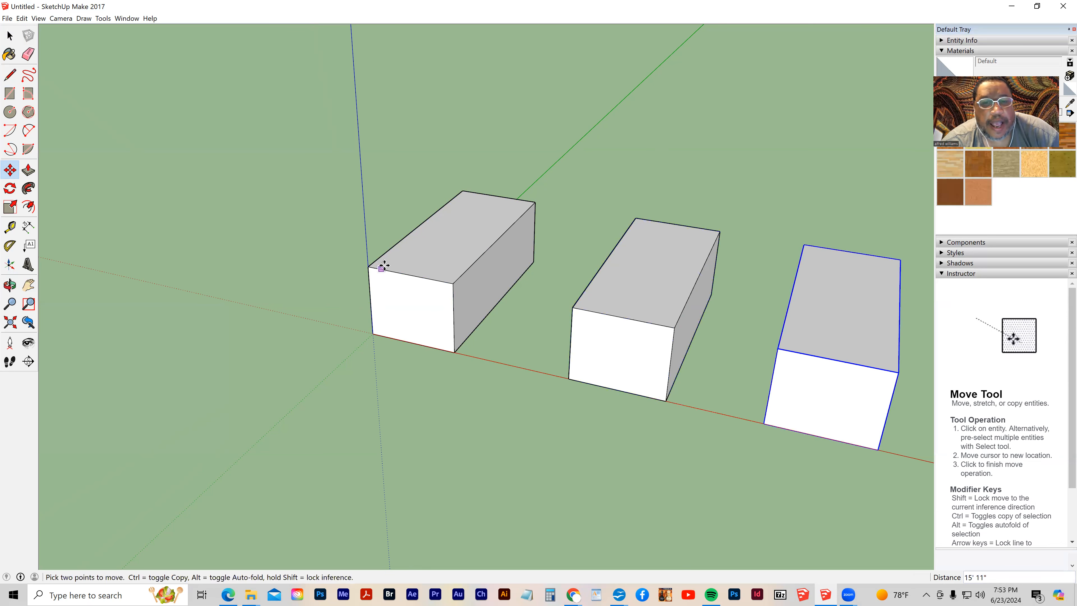
- Open the first box component at the origin for editing and try lowering its top face with Push/Pull
{"action": "left_click", "coordinate": [10, 36]}
{"action": "left_click", "coordinate": [425, 275]}
{"action": "double_click", "coordinate": [425, 273]}
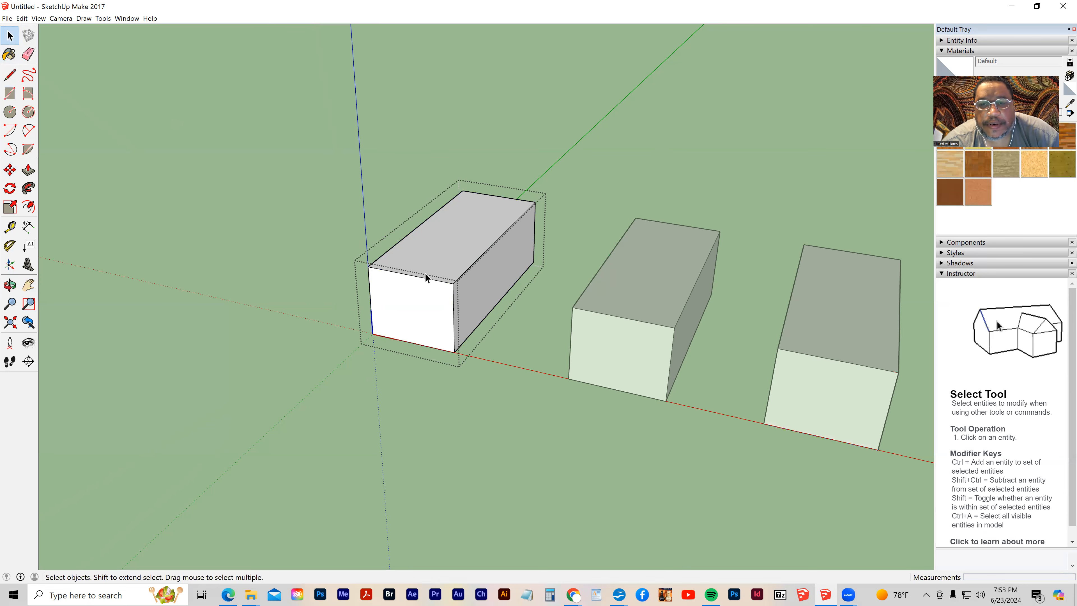
{"action": "left_click", "coordinate": [28, 170]}
{"action": "left_click", "coordinate": [414, 255]}
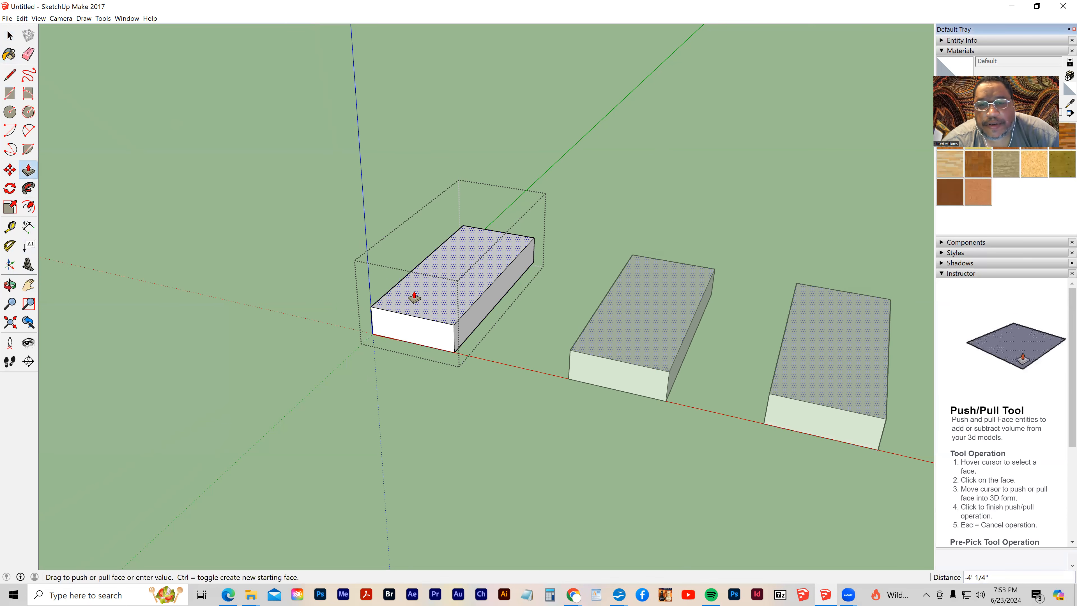
- Draw a two-point arc on the front face, joining the top edge and the outer side edge across their shared corner
{"action": "middle_click_drag", "start_coordinate": [402, 325], "coordinate": [530, 166]}
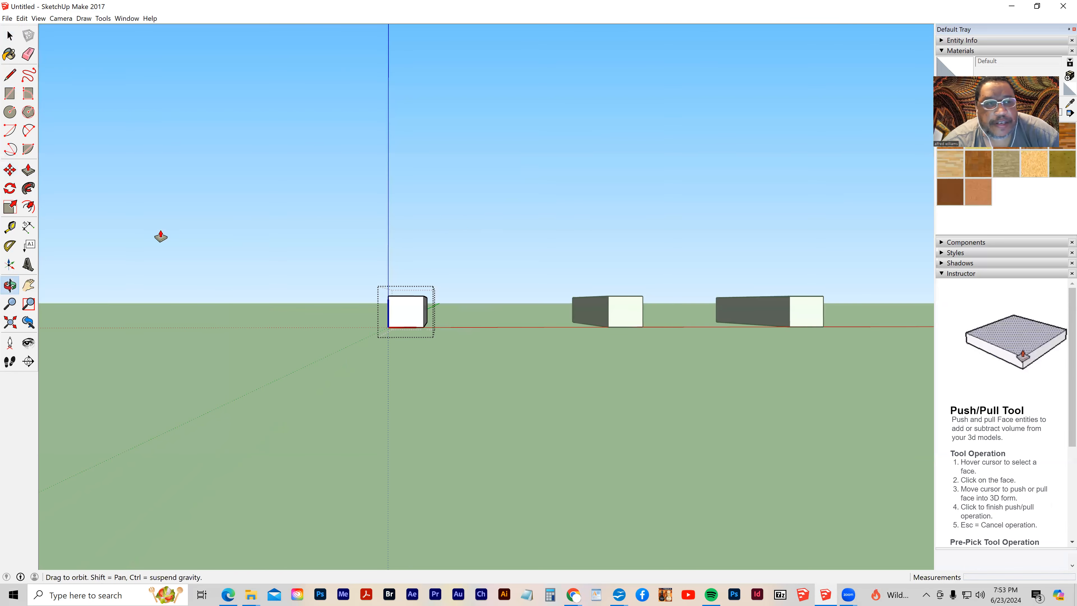
{"action": "left_click", "coordinate": [28, 131]}
{"action": "left_click", "coordinate": [406, 294]}
{"action": "left_click", "coordinate": [424, 313]}
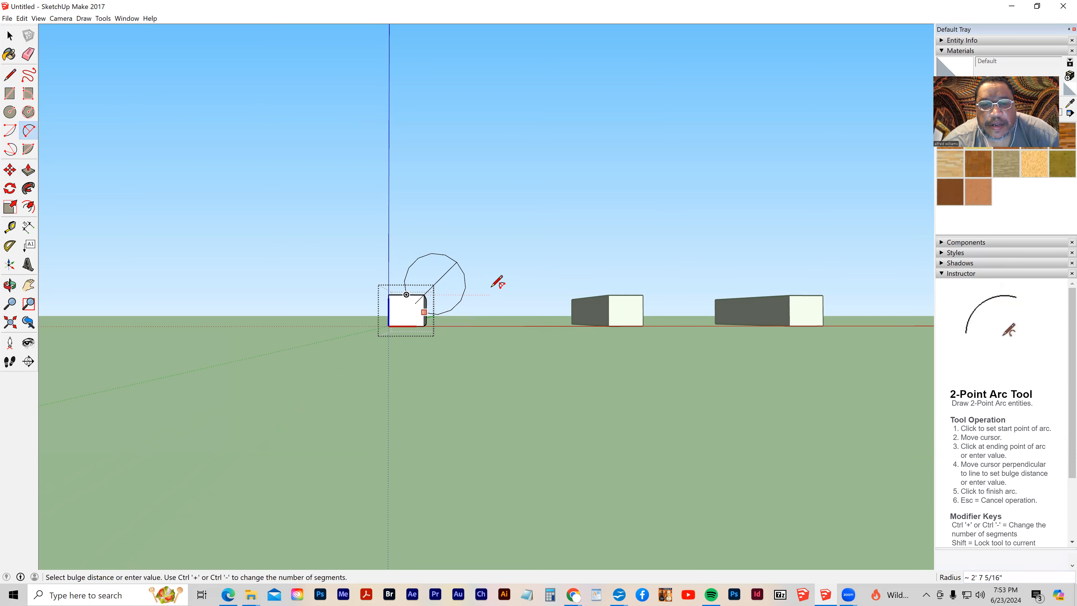
{"action": "left_click", "coordinate": [426, 307]}
- Push the corner sliver outside the arc back along the box's full length to round the edge, and close the component
{"action": "middle_click_drag", "start_coordinate": [414, 356], "coordinate": [294, 464]}
{"action": "left_click", "coordinate": [34, 168]}
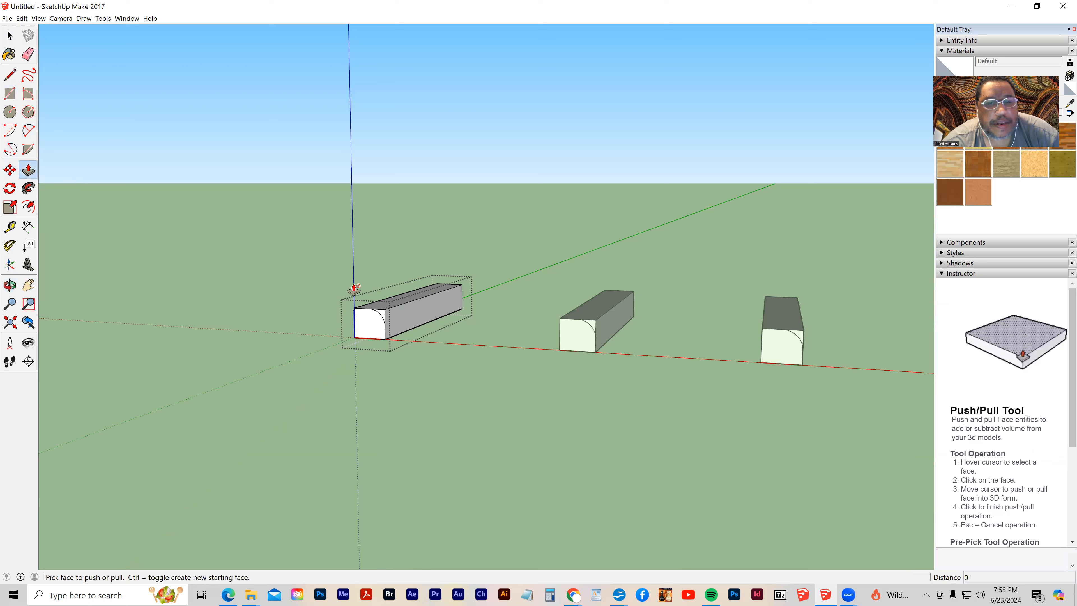
{"action": "left_click", "coordinate": [378, 316]}
{"action": "left_click", "coordinate": [512, 282]}
{"action": "middle_click_drag", "start_coordinate": [722, 326], "coordinate": [27, 24]}
{"action": "key", "text": "space"}
{"action": "left_click", "coordinate": [233, 206]}
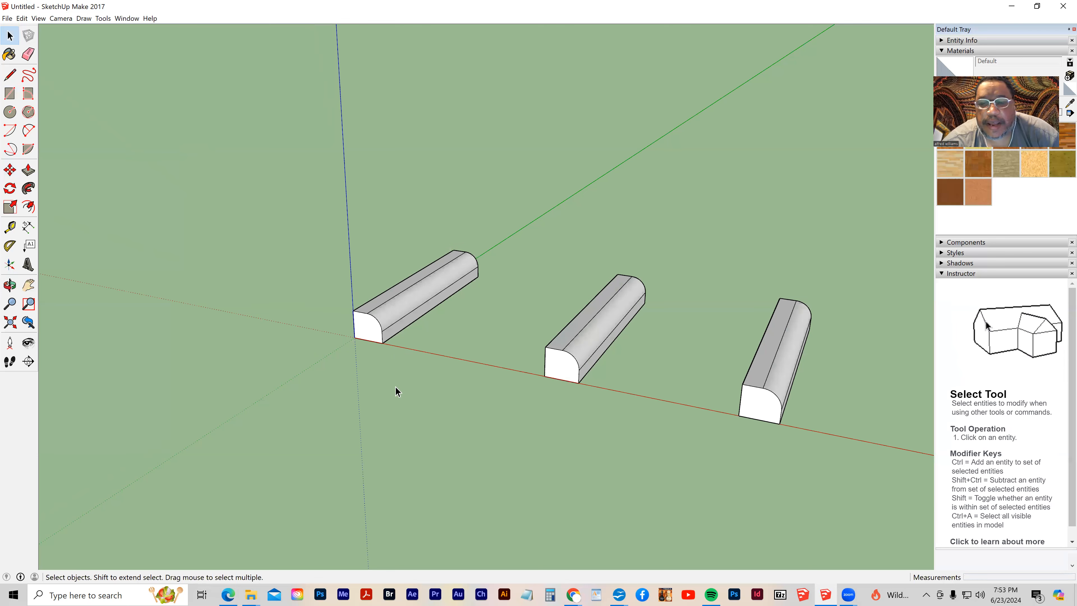
- Try painting the first component with Wood Cherry Original without opening it, and undo the paint
{"action": "middle_click_drag", "start_coordinate": [320, 301], "coordinate": [399, 122]}
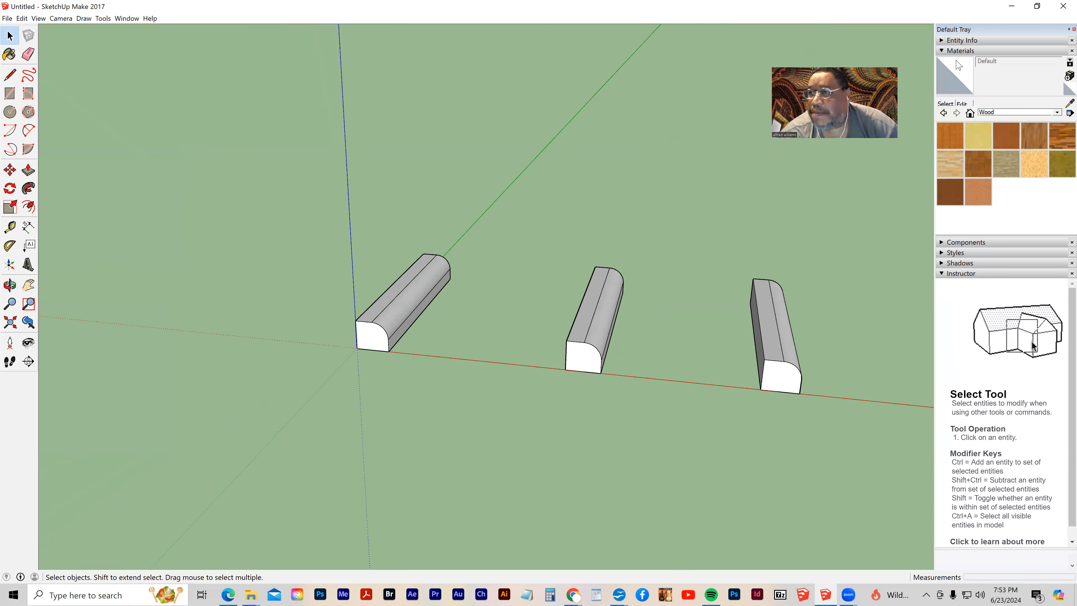
{"action": "left_click", "coordinate": [943, 51]}
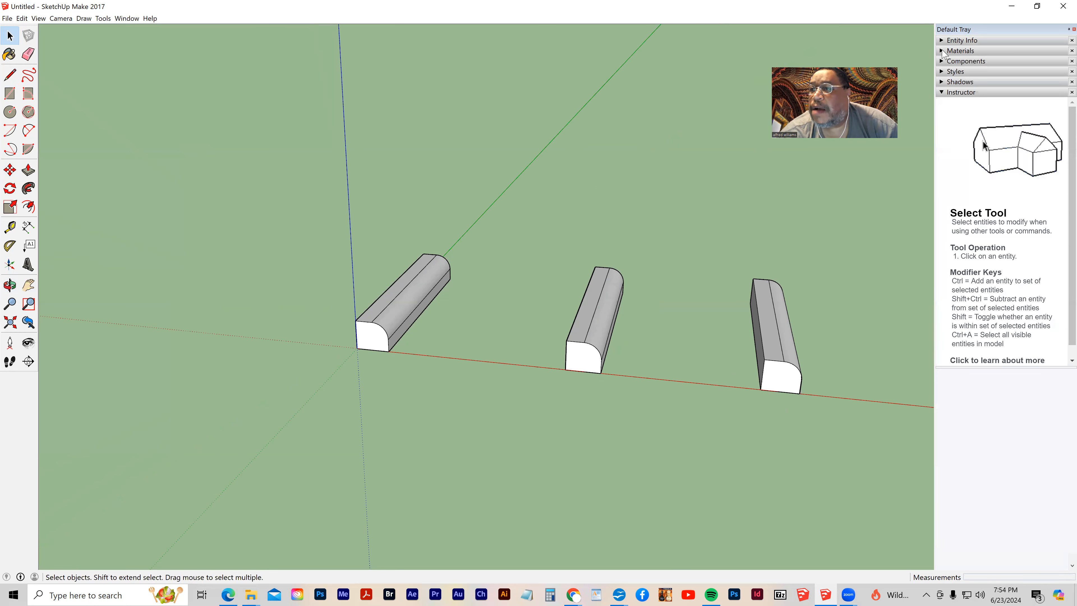
{"action": "left_click", "coordinate": [943, 51]}
{"action": "left_click", "coordinate": [1002, 145]}
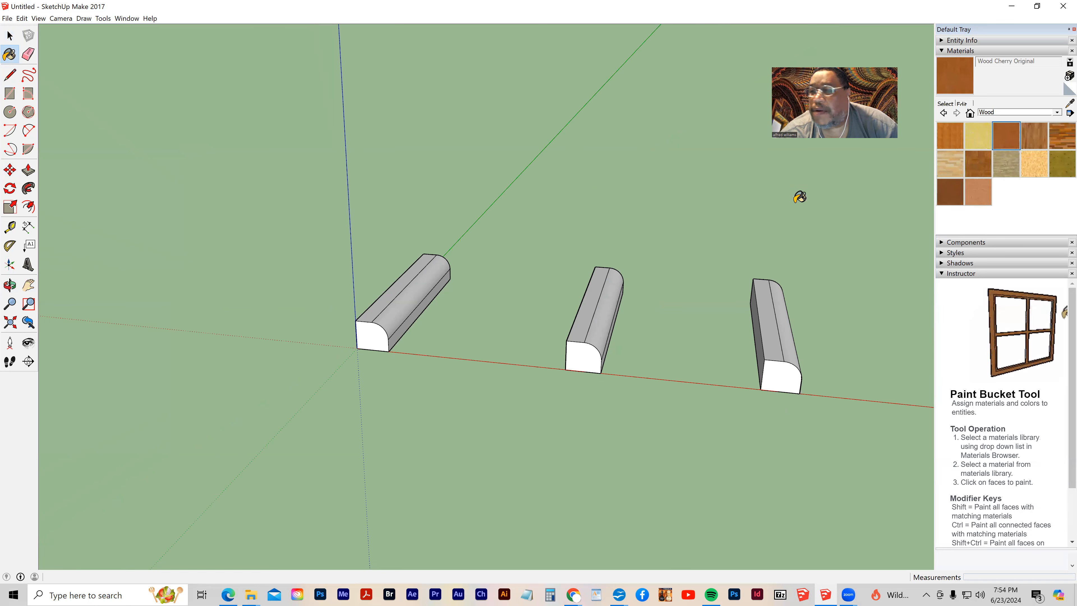
{"action": "left_click", "coordinate": [410, 299]}
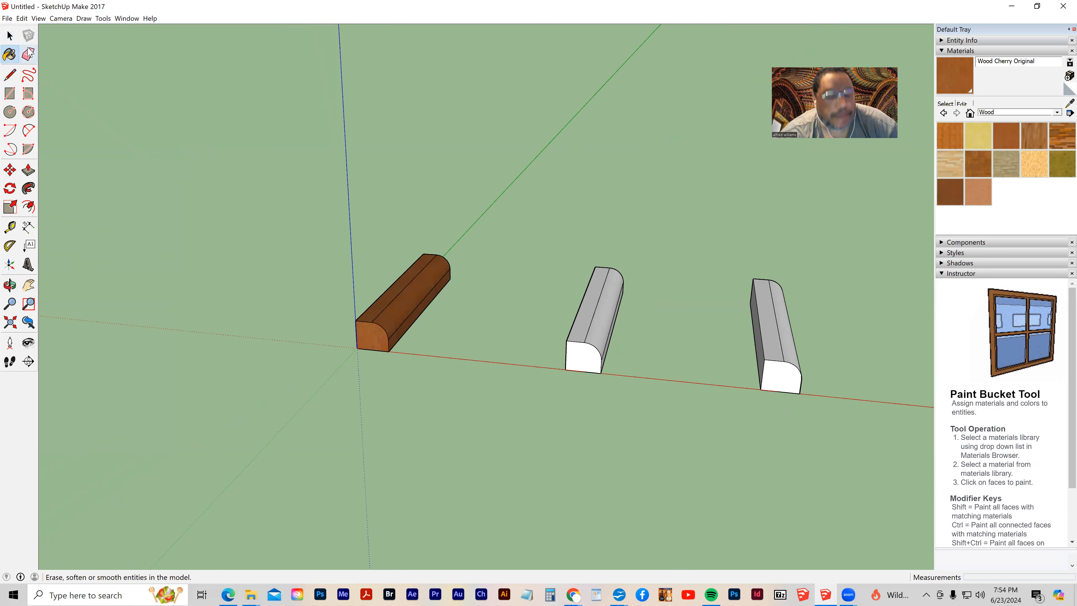
{"action": "key", "text": "ctrl+z"}
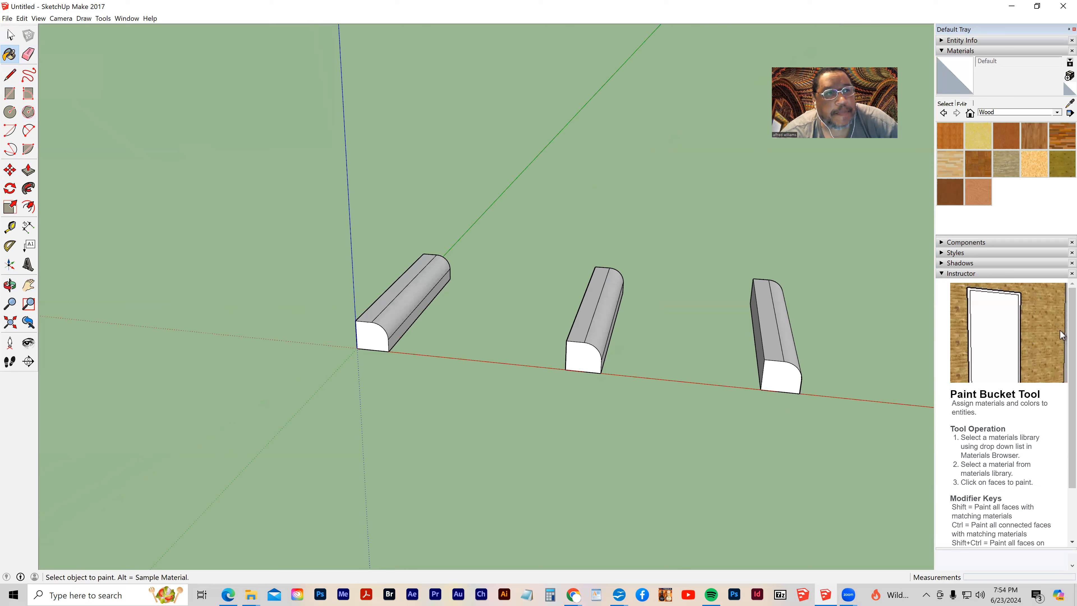
- Open the first component for editing and paint its curved, top and front faces with Wood Veneer 02
{"action": "key", "text": "space"}
{"action": "double_click", "coordinate": [404, 296]}
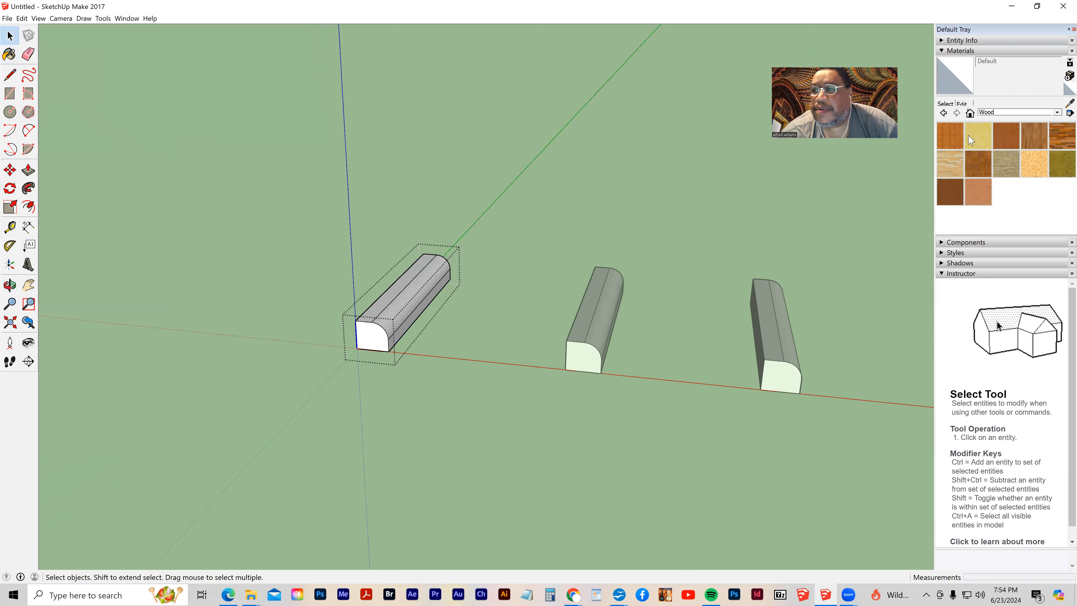
{"action": "left_click", "coordinate": [977, 200]}
{"action": "left_click", "coordinate": [429, 275]}
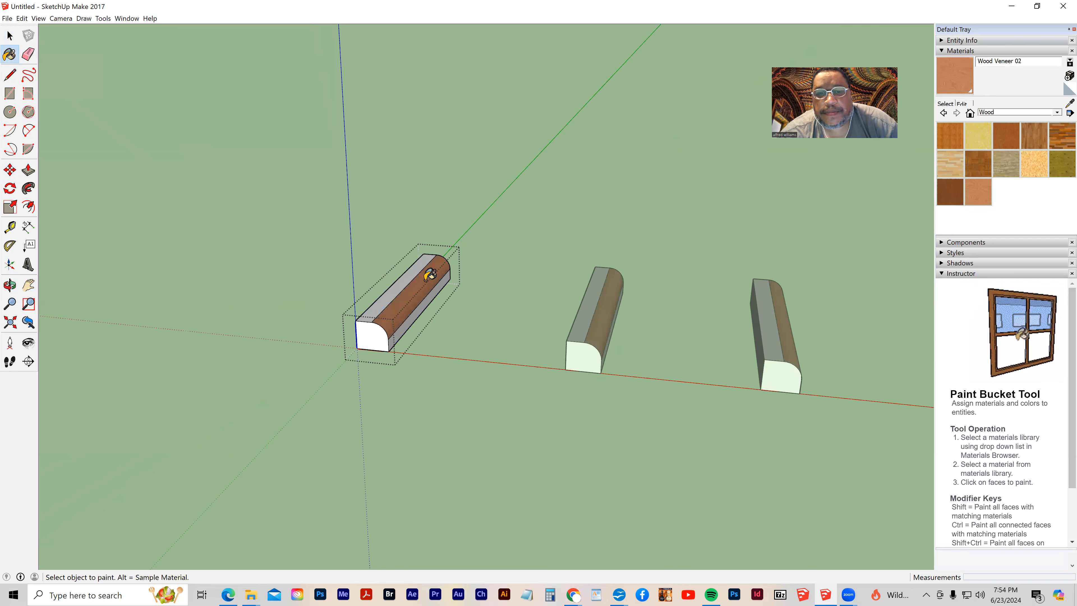
{"action": "left_click", "coordinate": [413, 274]}
{"action": "left_click", "coordinate": [380, 341]}
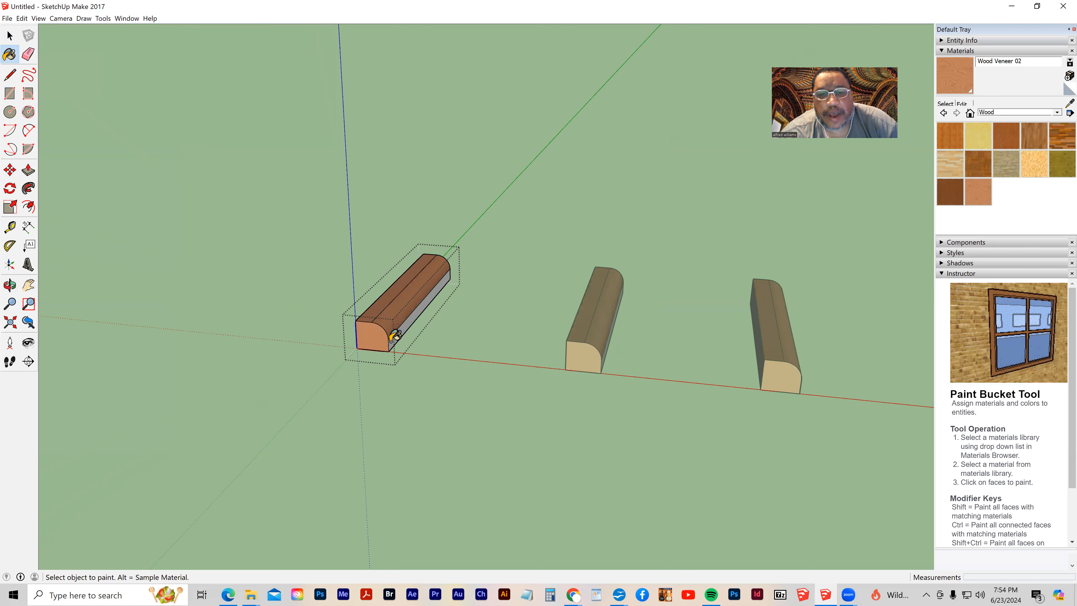
- Paint the first component's remaining side and bottom faces with Wood Veneer 02, and close the component
{"action": "middle_click_drag", "start_coordinate": [379, 331], "coordinate": [479, 285]}
{"action": "mouse_move", "coordinate": [343, 305]}
{"action": "middle_mouse_down"}
{"action": "mouse_move", "coordinate": [360, 316]}
{"action": "mouse_move", "coordinate": [351, 194]}
{"action": "middle_mouse_up"}
{"action": "left_click", "coordinate": [361, 325]}
{"action": "middle_click_drag", "start_coordinate": [381, 275], "coordinate": [380, 272]}
{"action": "left_click", "coordinate": [380, 272]}
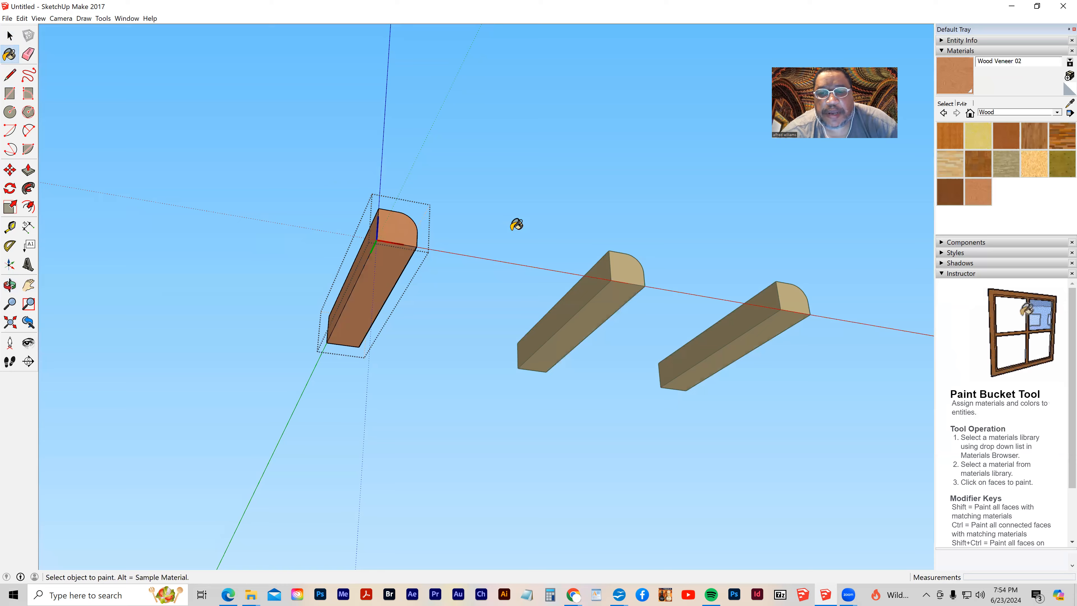
{"action": "mouse_move", "coordinate": [243, 449]}
{"action": "middle_mouse_down"}
{"action": "mouse_move", "coordinate": [217, 489]}
{"action": "mouse_move", "coordinate": [308, 284]}
{"action": "middle_mouse_up"}
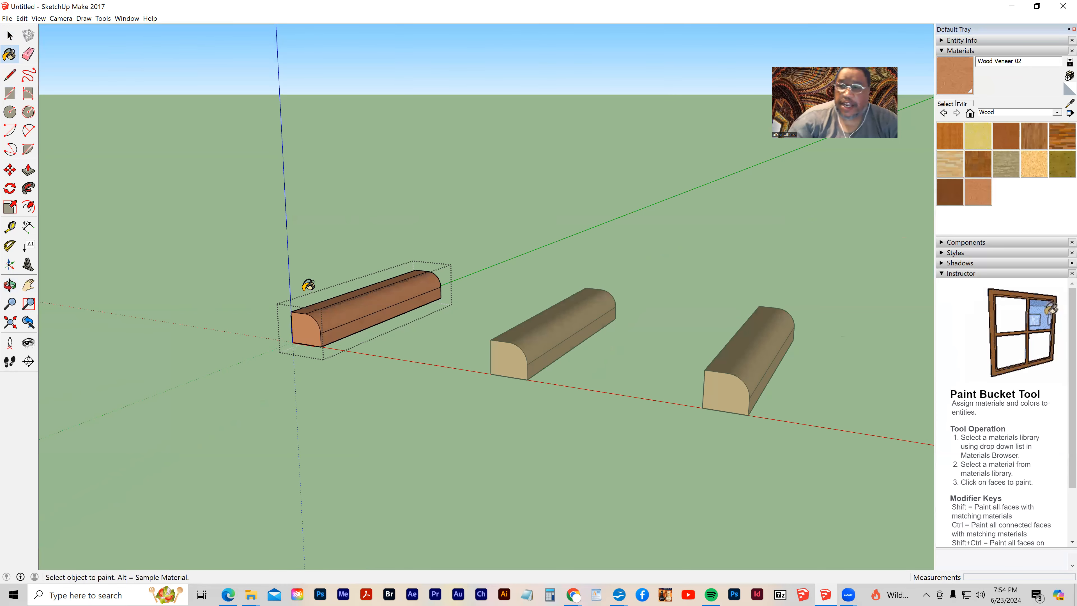
{"action": "left_click", "coordinate": [10, 36]}
{"action": "left_click", "coordinate": [204, 289]}
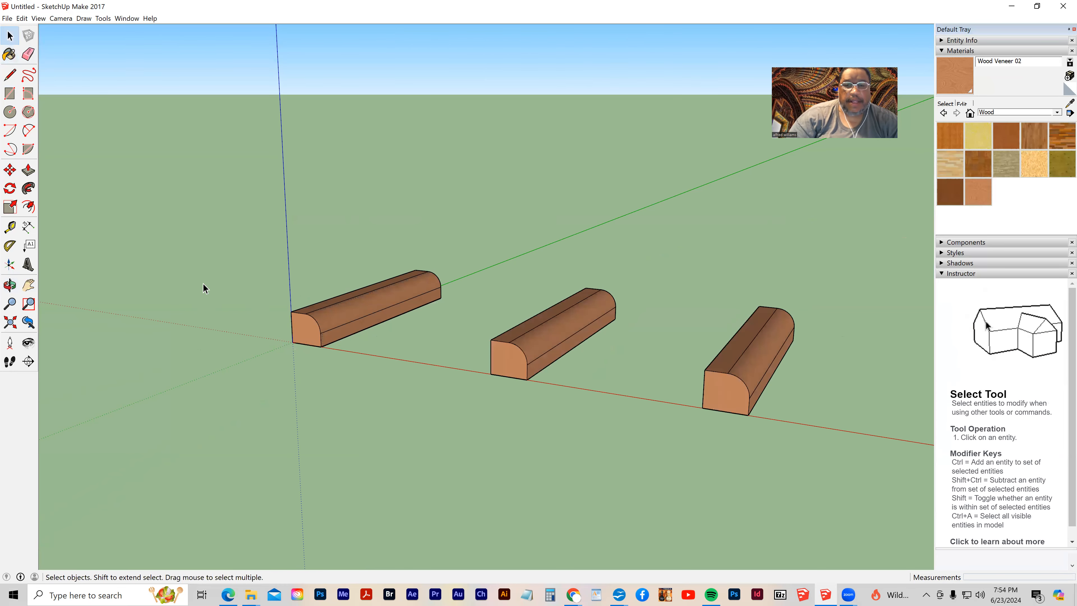
{"action": "middle_click_drag", "start_coordinate": [461, 385], "coordinate": [551, 424]}
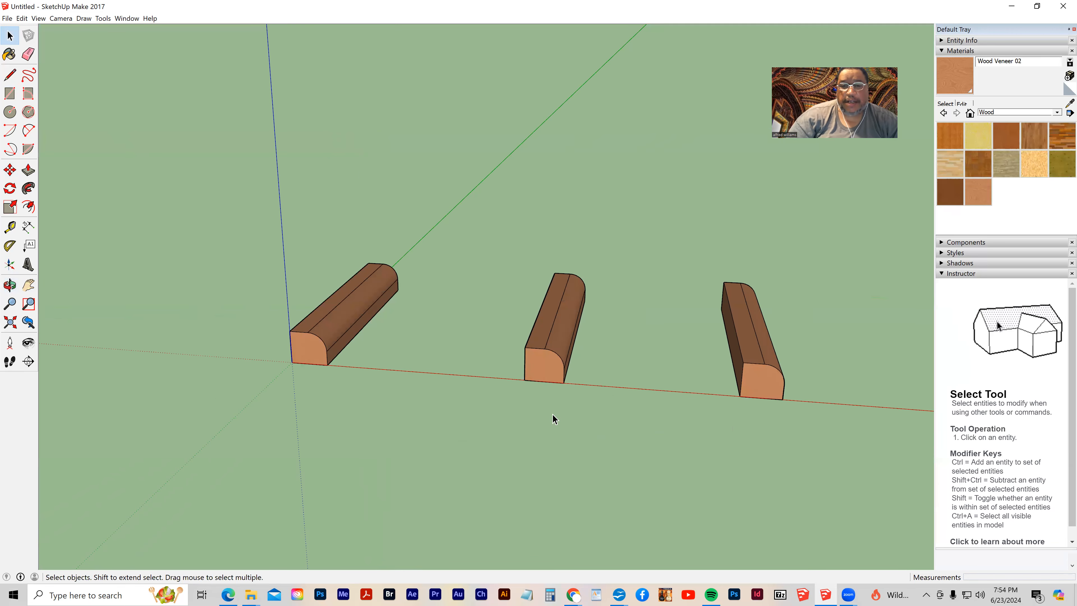